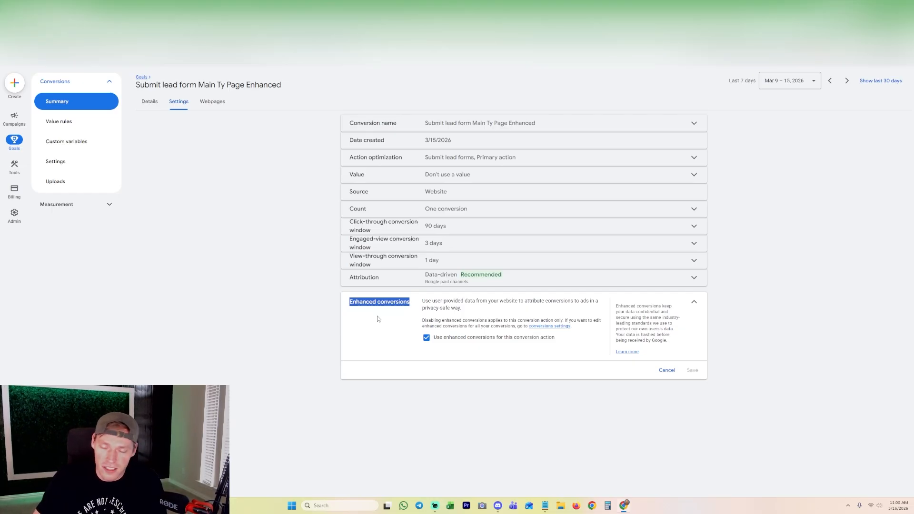
# Step: Return to the conversion goals summary and check the status of the Purchase goal's conversion action
pyautogui.click(347, 307)
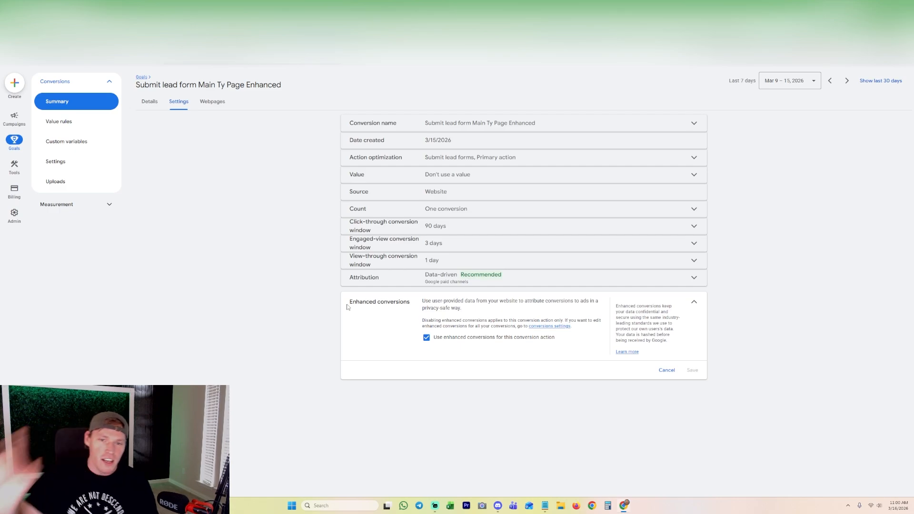
pyautogui.click(142, 77)
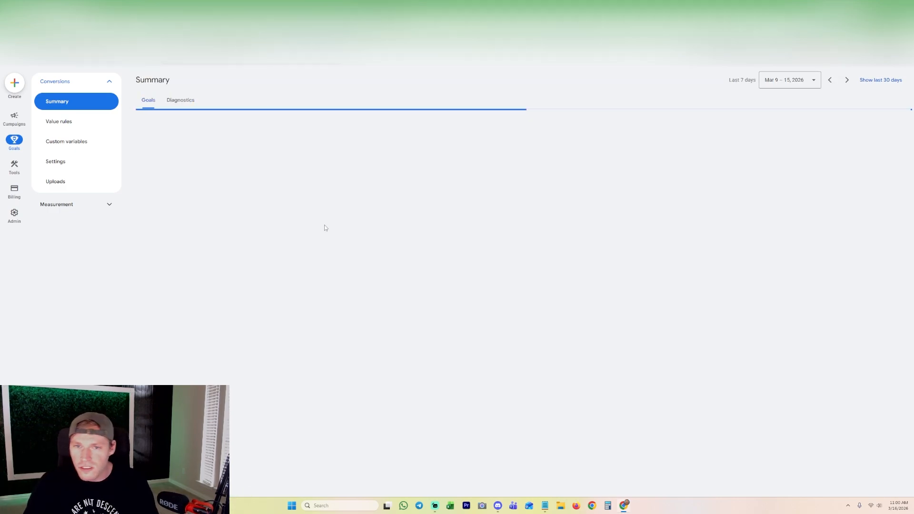
pyautogui.scroll(-4, 286, 228)
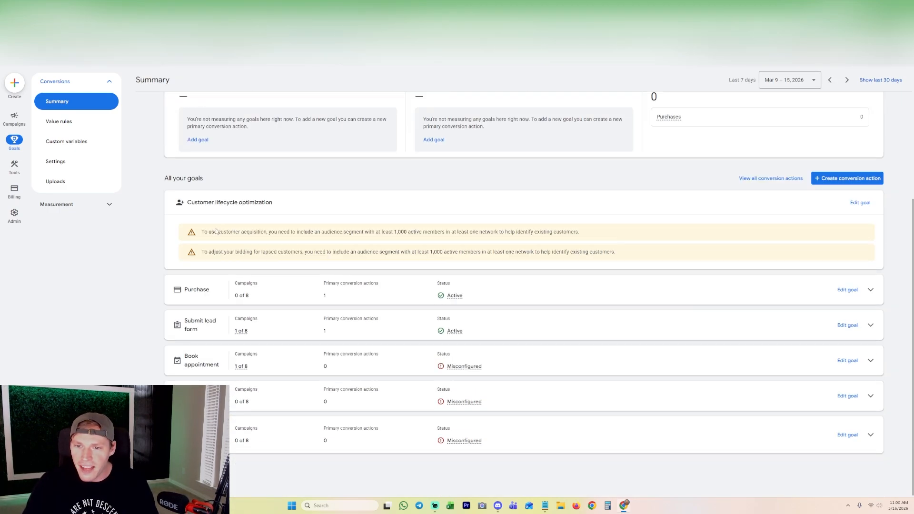
pyautogui.scroll(-1, 696, 316)
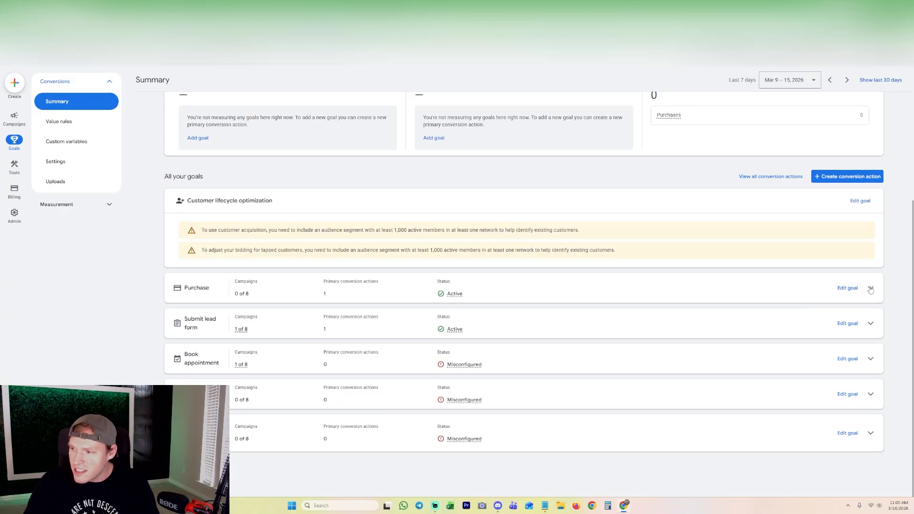
pyautogui.click(871, 289)
pyautogui.moveTo(707, 341); pyautogui.dragTo(674, 344)
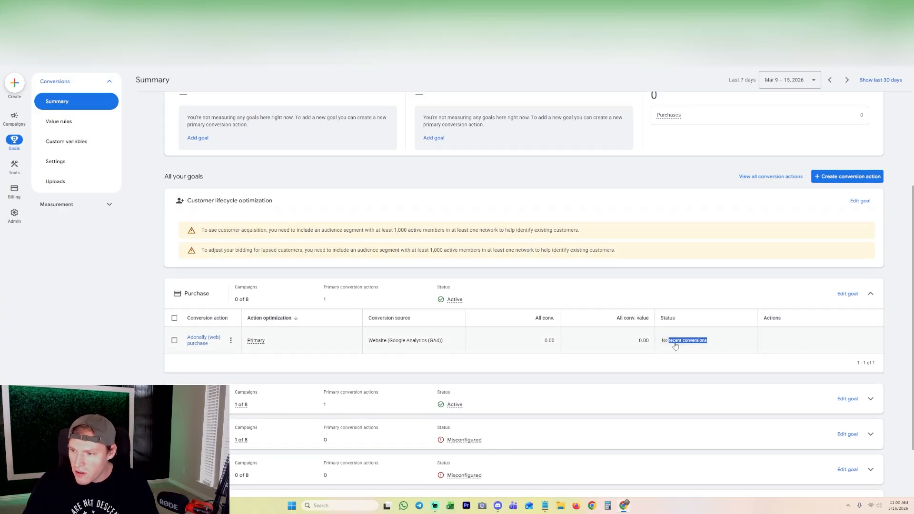
# Step: Expand the Submit lead form goal and check the status of its primary conversion action
pyautogui.click(871, 398)
pyautogui.scroll(-2, 809, 381)
pyautogui.moveTo(728, 363); pyautogui.dragTo(657, 356)
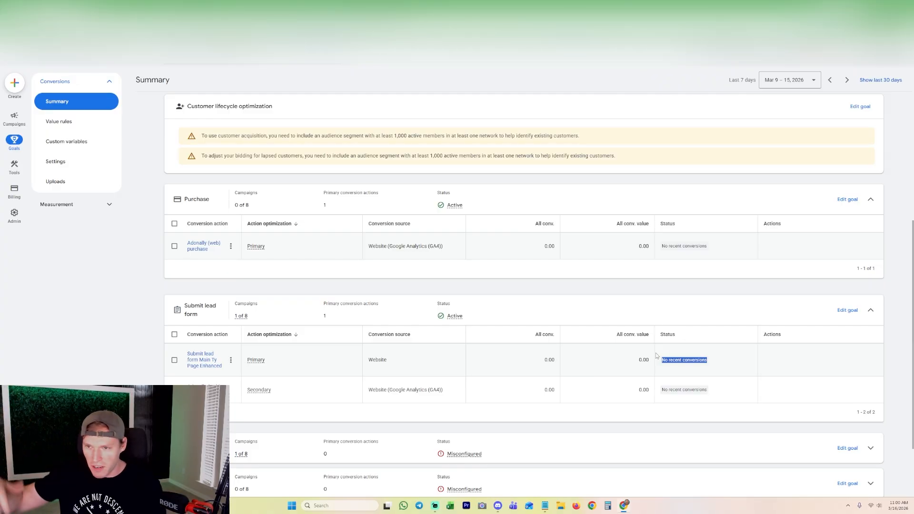
pyautogui.moveTo(703, 373); pyautogui.dragTo(661, 364)
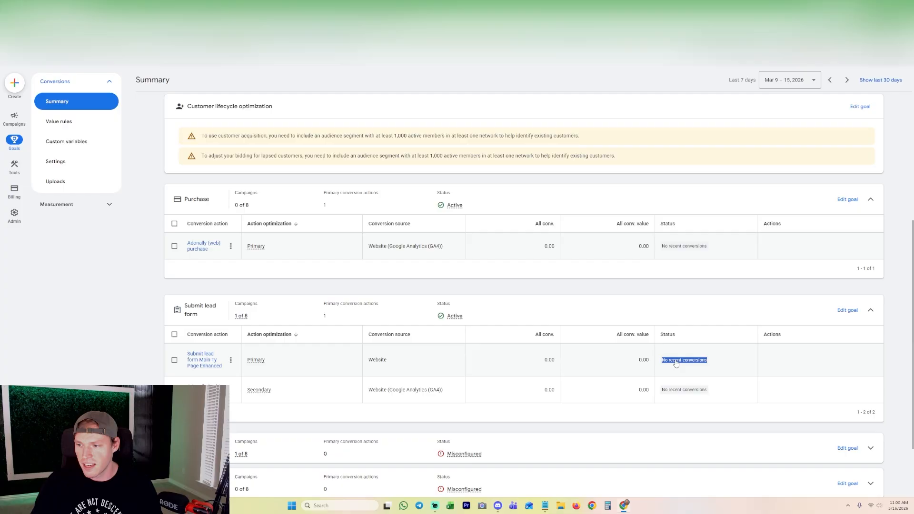
pyautogui.click(676, 362)
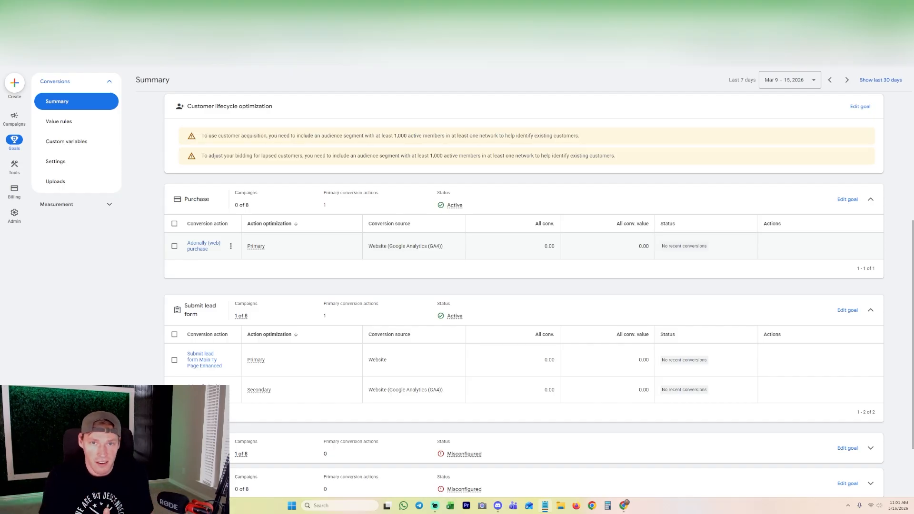
# Step: Review the thank-you page script in the G-ads Enhanced Conversions.txt note and minimize the note
pyautogui.moveTo(501, 1); pyautogui.dragTo(527, 76)
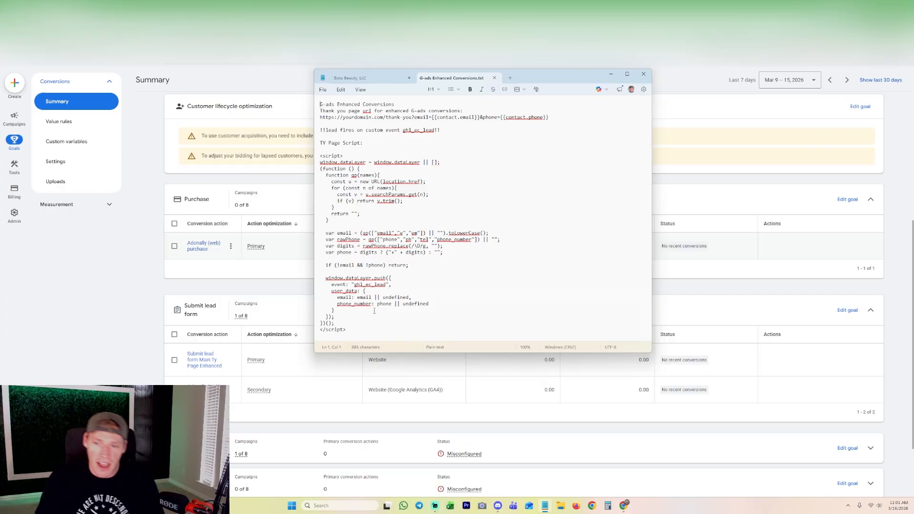
pyautogui.moveTo(346, 329); pyautogui.dragTo(317, 159)
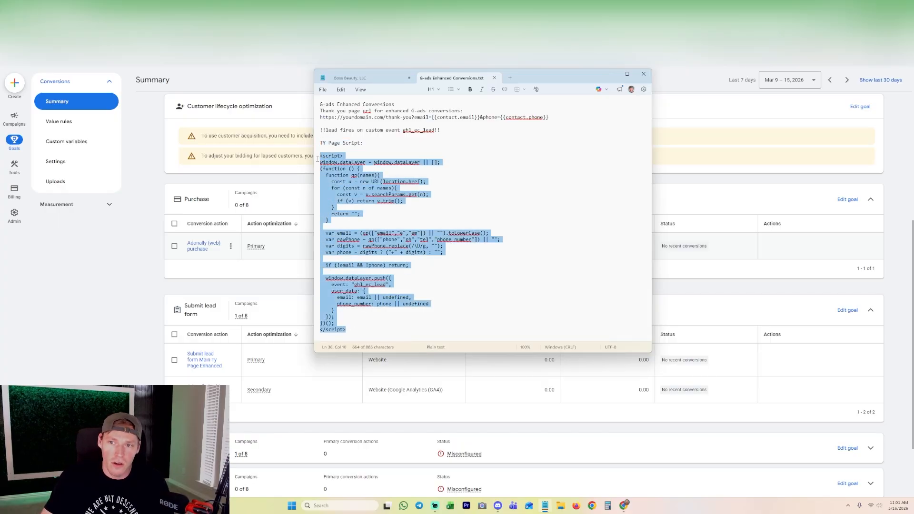
pyautogui.click(451, 196)
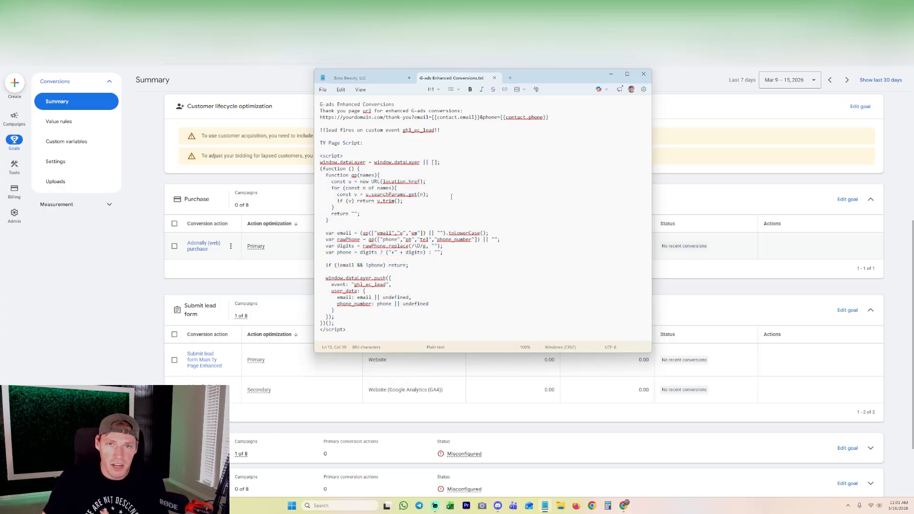
pyautogui.click(611, 75)
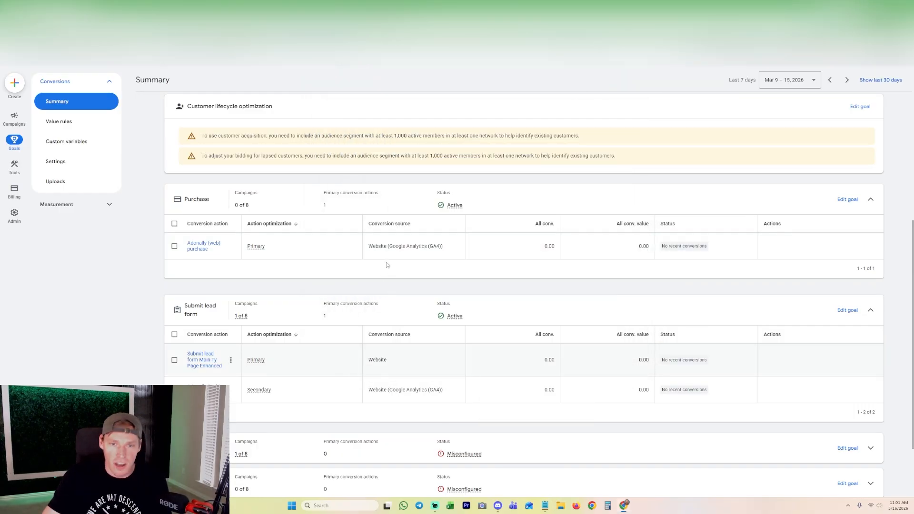
# Step: View the survey's redirect URL settings and look over the Thank You page in the page editor
pyautogui.click(311, 7)
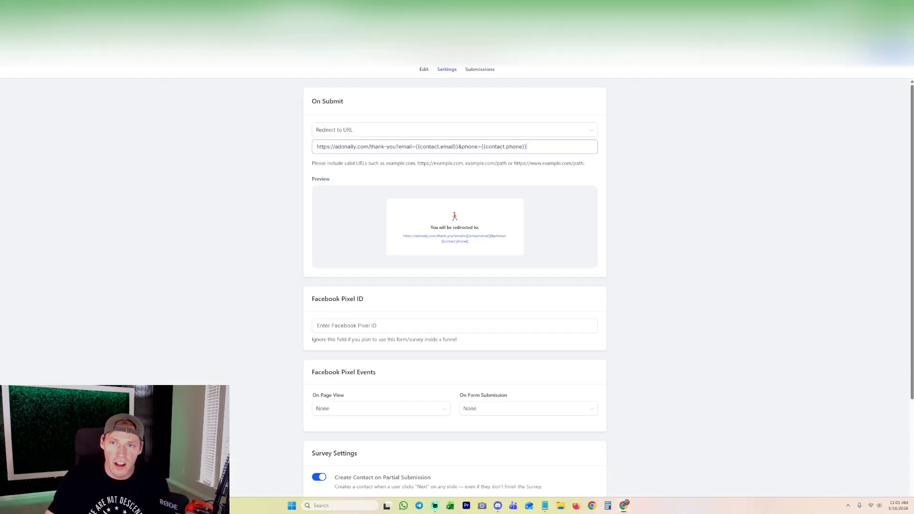
pyautogui.click(333, 7)
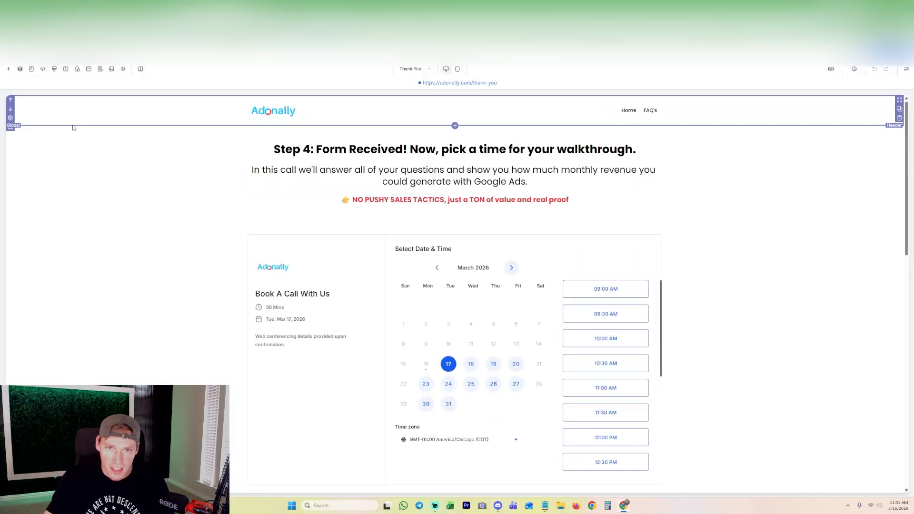
pyautogui.scroll(-3, 128, 222)
pyautogui.scroll(3, 128, 221)
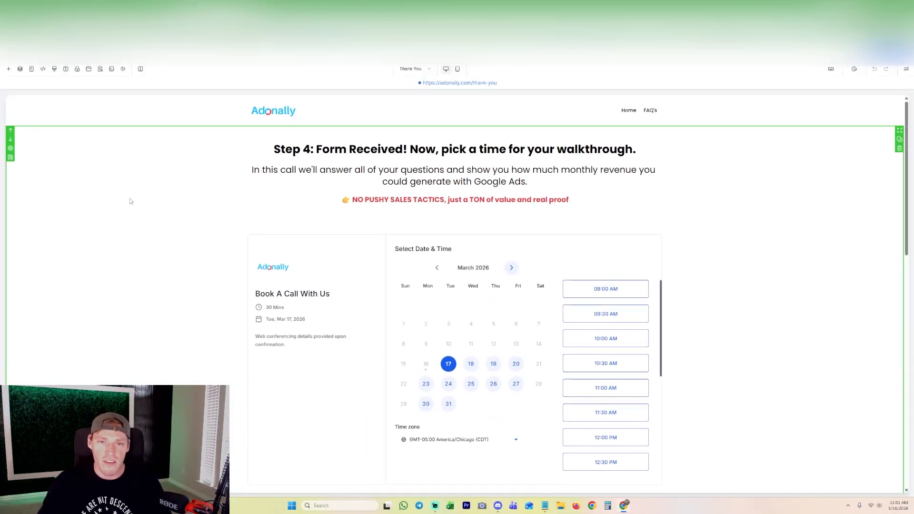
pyautogui.scroll(-4, 129, 198)
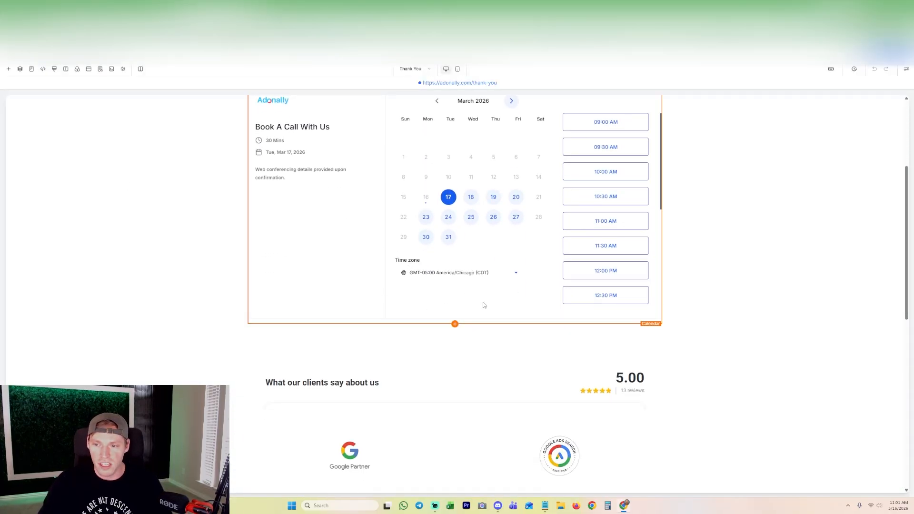
# Step: Add a Custom Code element below the booking calendar, view its code editor, and delete the element again
pyautogui.click(455, 324)
pyautogui.scroll(-4, 193, 271)
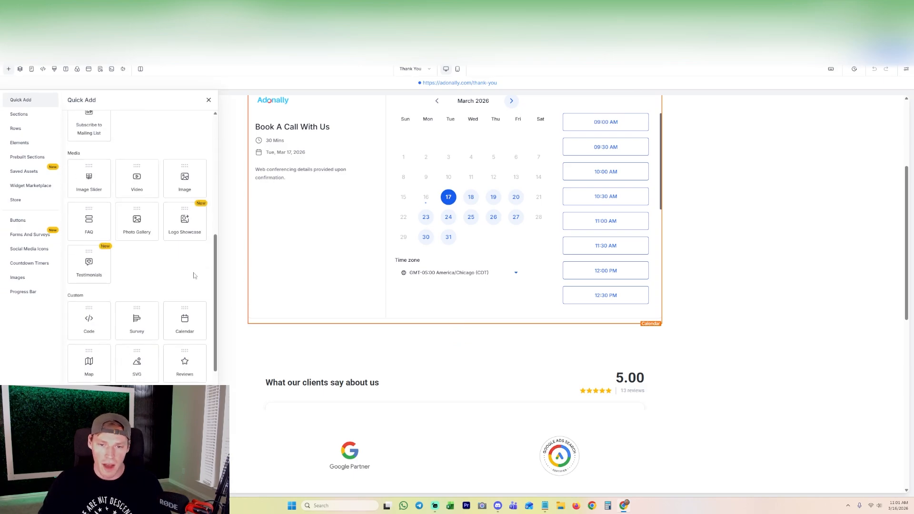
pyautogui.moveTo(86, 298); pyautogui.dragTo(67, 295)
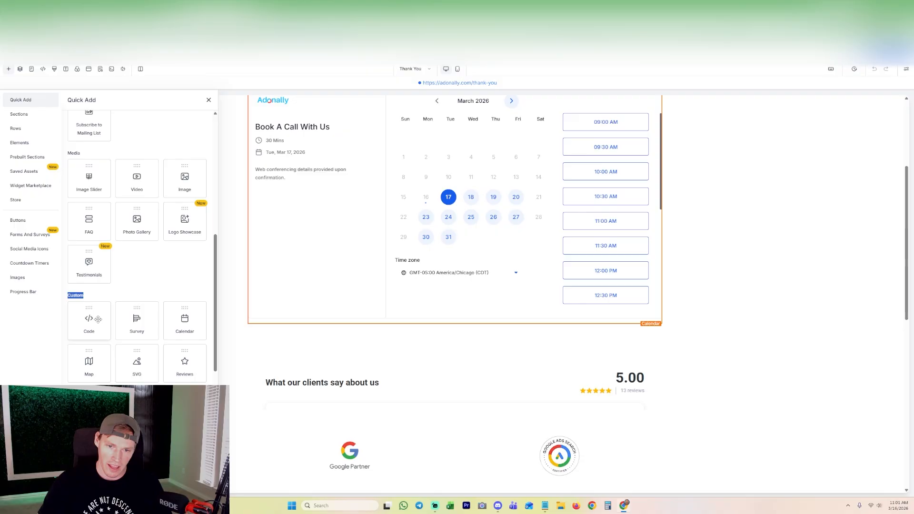
pyautogui.moveTo(98, 319); pyautogui.dragTo(395, 338)
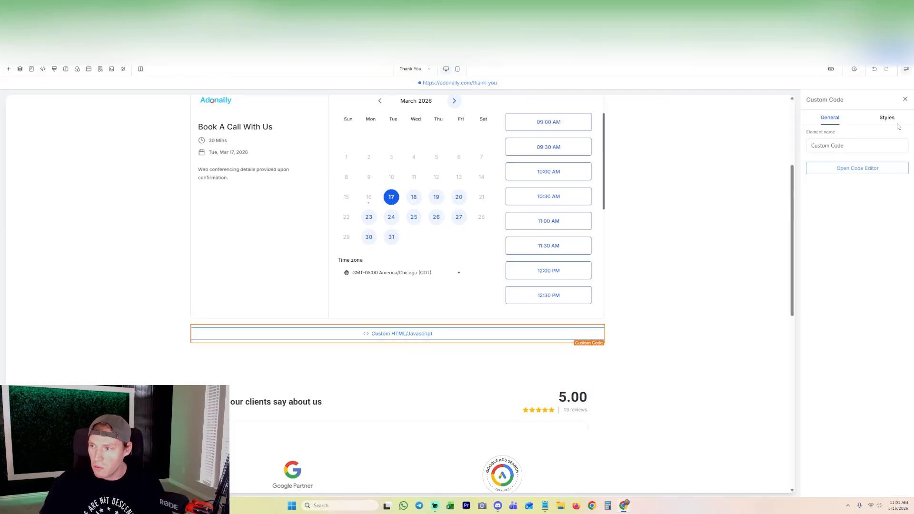
pyautogui.click(840, 169)
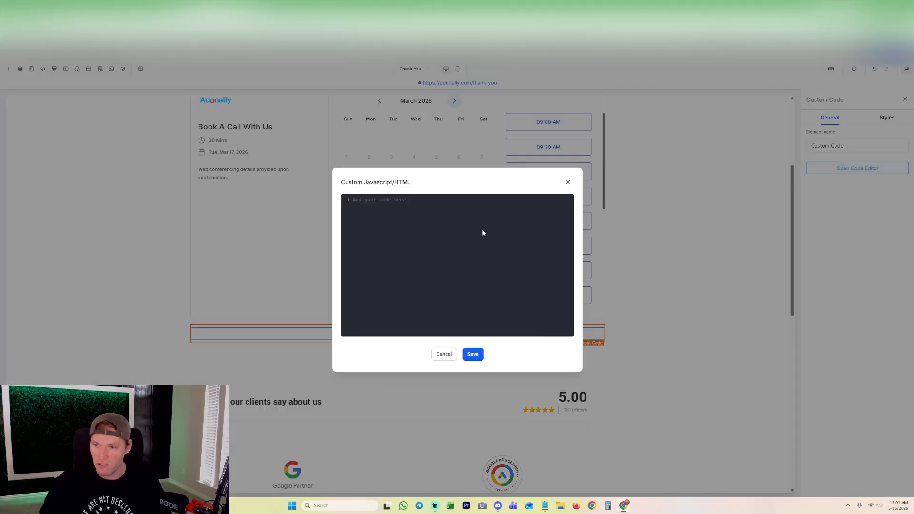
pyautogui.click(568, 182)
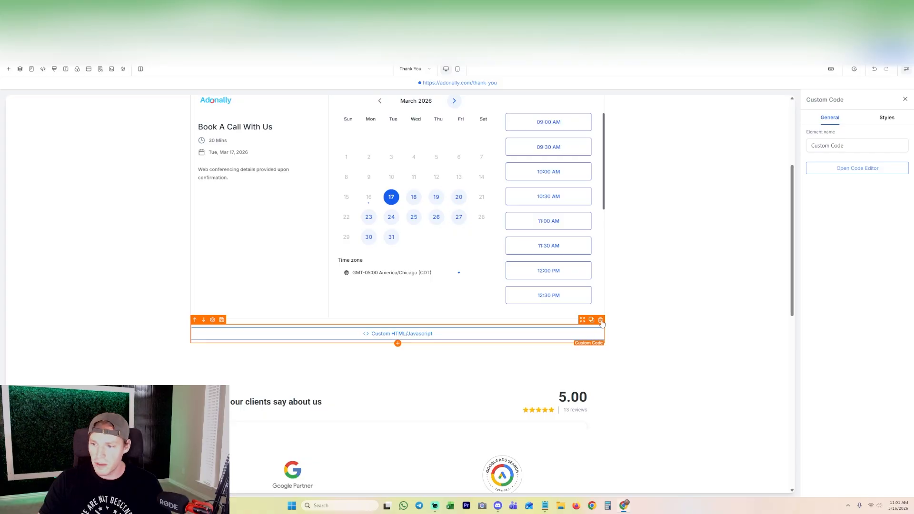
pyautogui.click(600, 320)
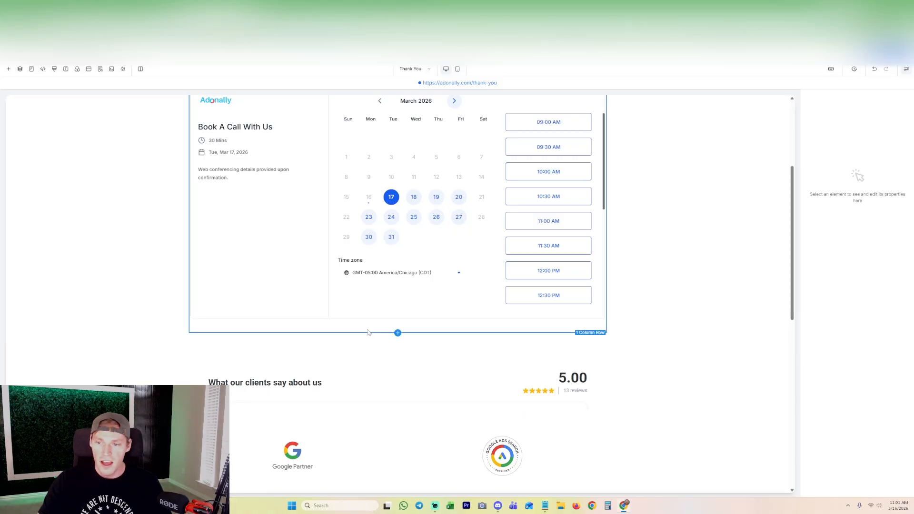
# Step: Open the Thank You page's tracking code and read through the header tracking script
pyautogui.click(42, 69)
pyautogui.scroll(-5, 429, 276)
pyautogui.scroll(5, 328, 191)
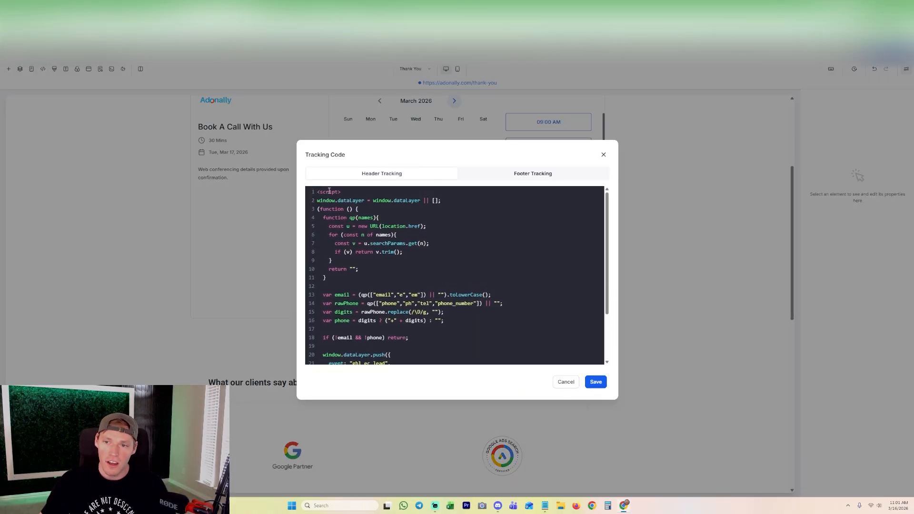
pyautogui.scroll(-3, 329, 191)
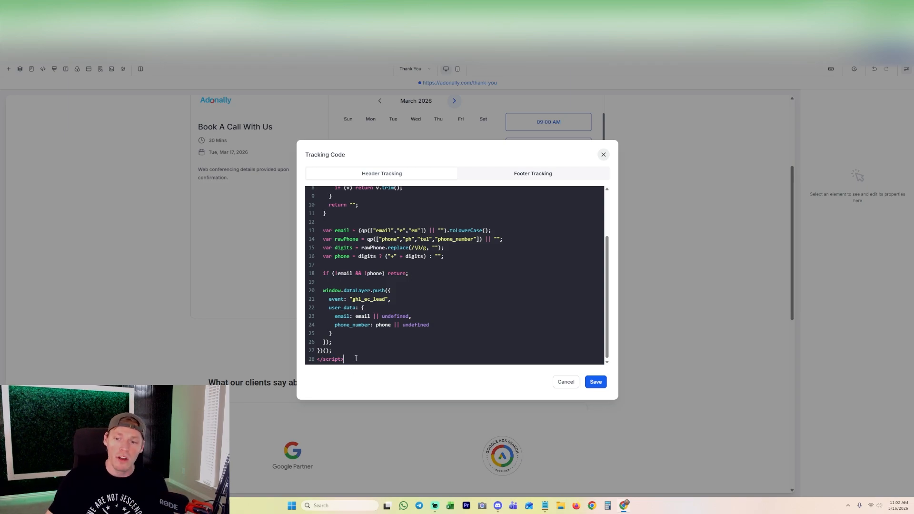
pyautogui.scroll(3, 395, 333)
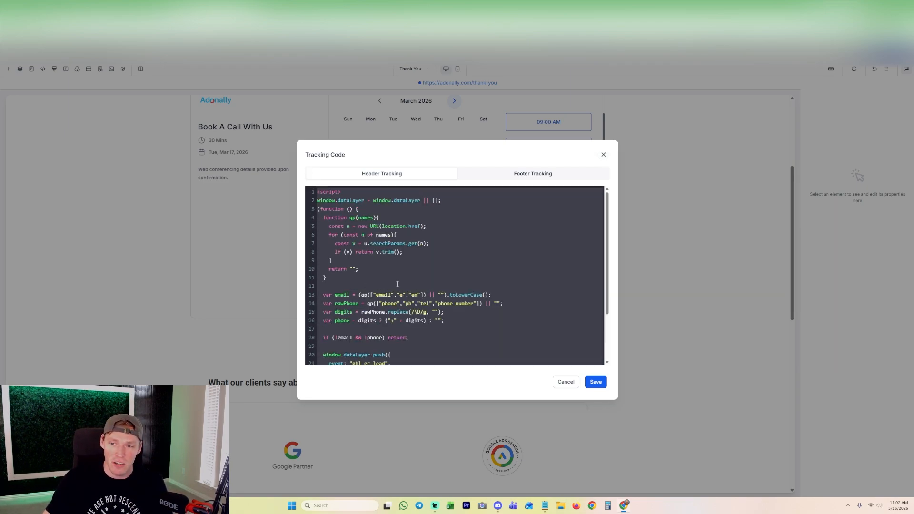
pyautogui.scroll(-3, 400, 326)
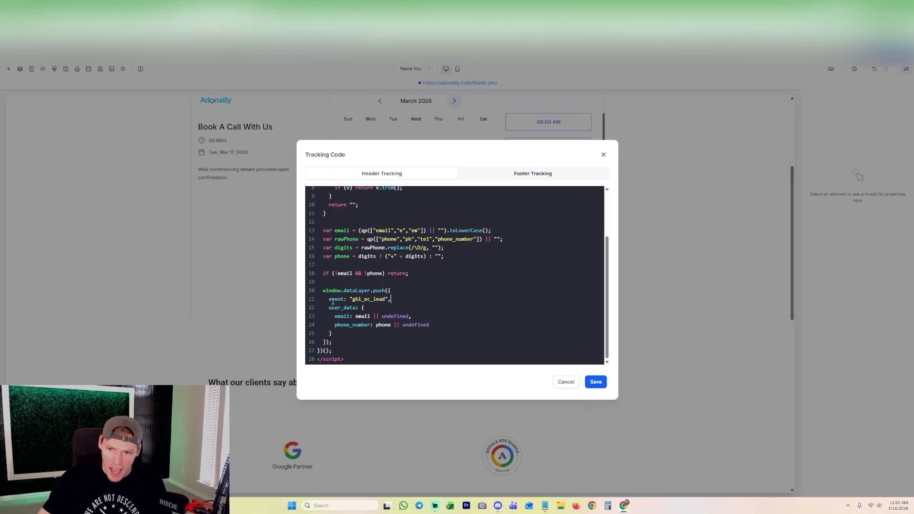
# Step: Check the ghl_ec_lead event name in the header tracking script and save the tracking code
pyautogui.moveTo(329, 300); pyautogui.dragTo(385, 301)
pyautogui.click(386, 300)
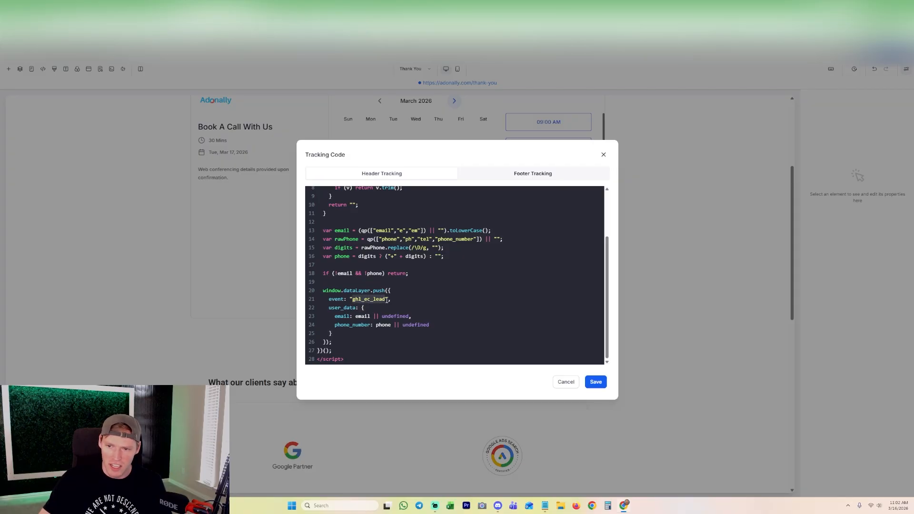
pyautogui.click(383, 301)
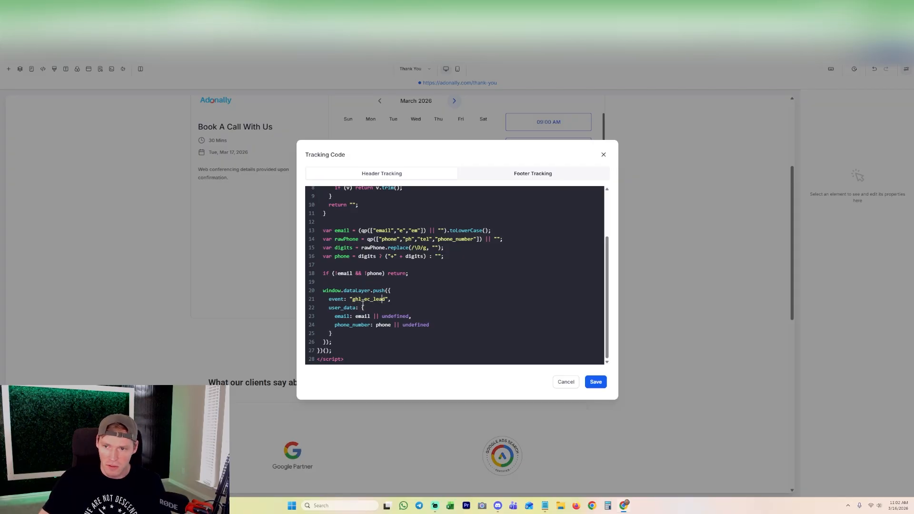
pyautogui.moveTo(354, 300); pyautogui.dragTo(384, 297)
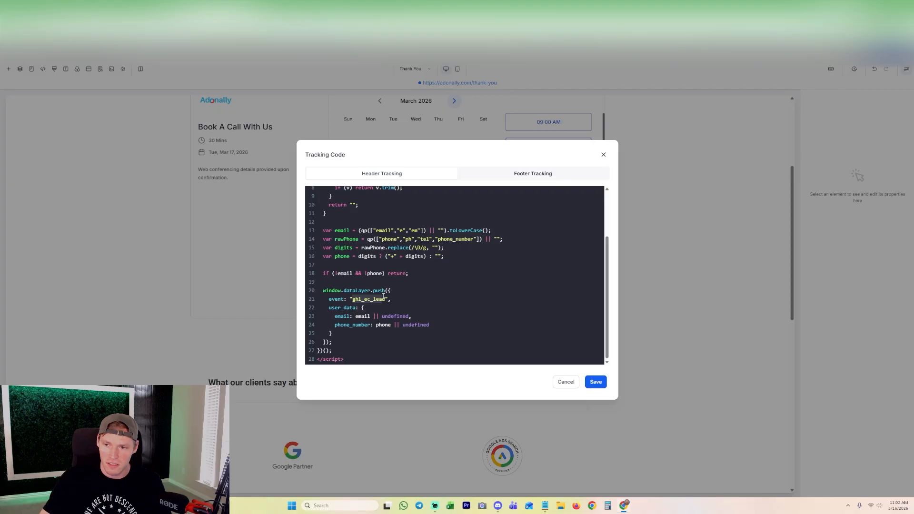
pyautogui.click(383, 298)
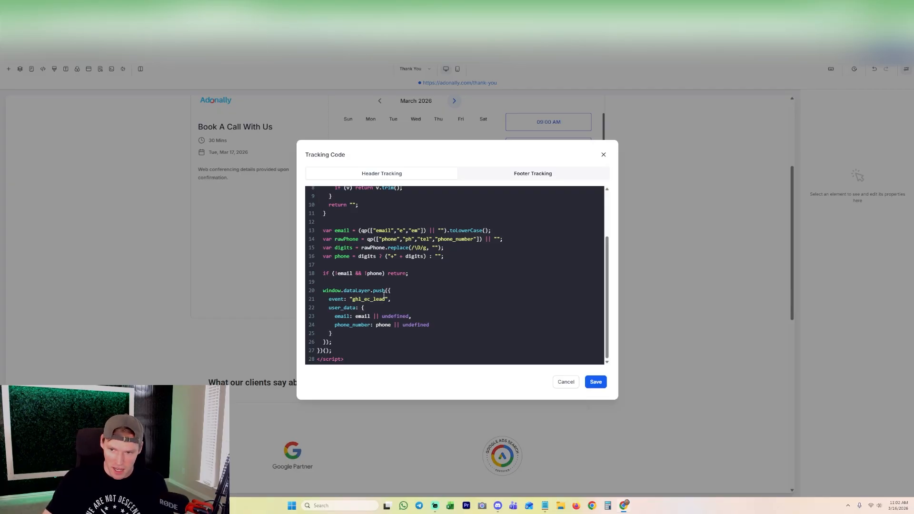
pyautogui.click(376, 299)
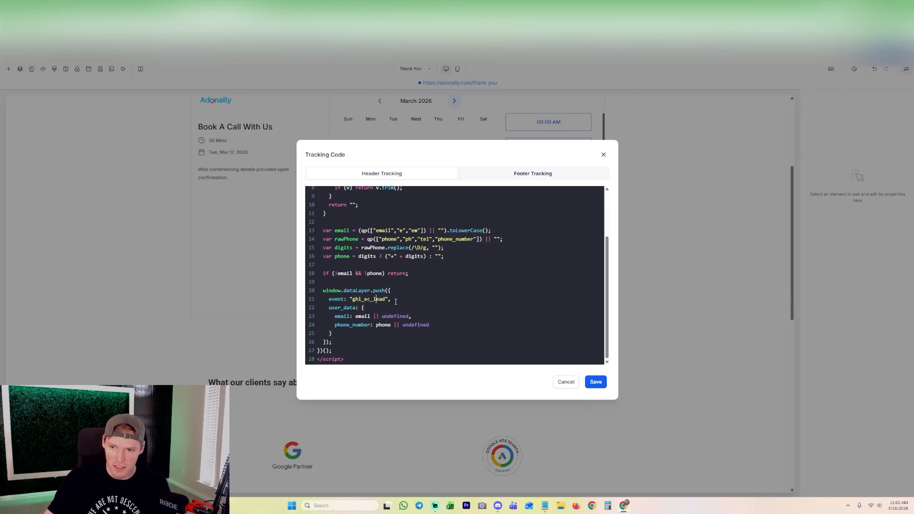
pyautogui.click(596, 381)
# Step: Switch to Google Tag Manager and inspect the Main Ty Page Enhanced trigger's type and event name, leaving it unedited
pyautogui.scroll(5, 223, 204)
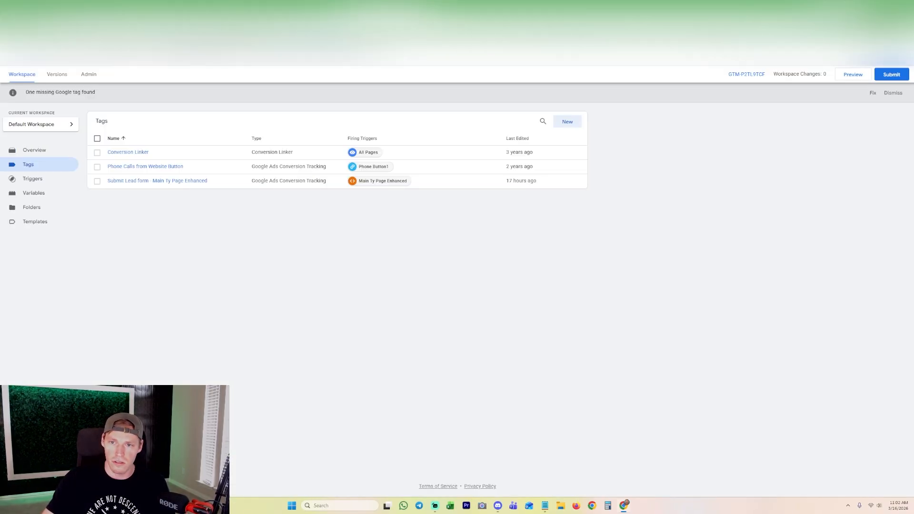
pyautogui.click(373, 186)
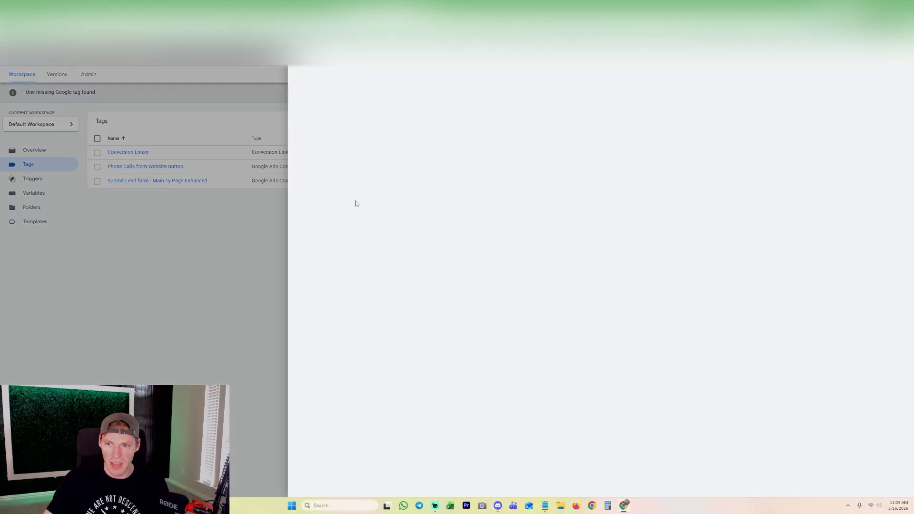
pyautogui.click(473, 120)
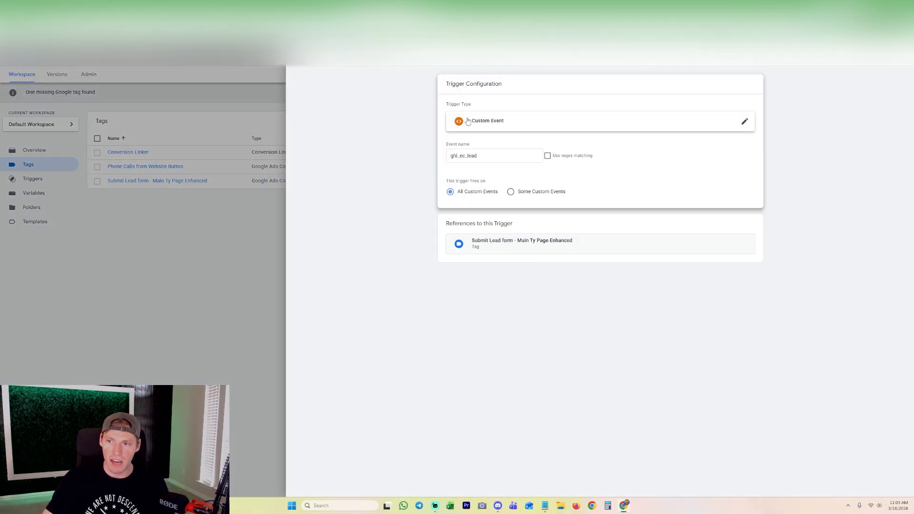
pyautogui.click(464, 156)
pyautogui.doubleClick(464, 156)
pyautogui.click(301, 76)
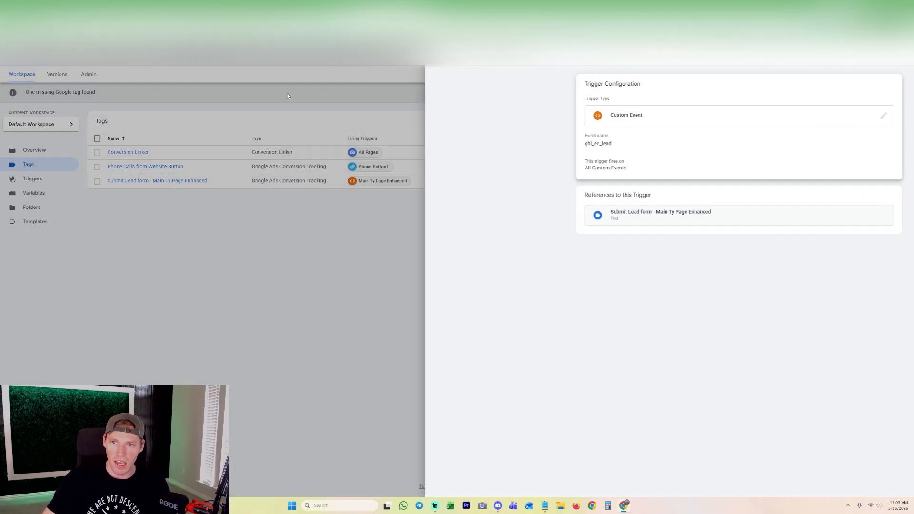
# Step: Set up a new Custom Event trigger with event name ghl_ec_lead firing on all custom events, and discard it unsaved
pyautogui.click(32, 180)
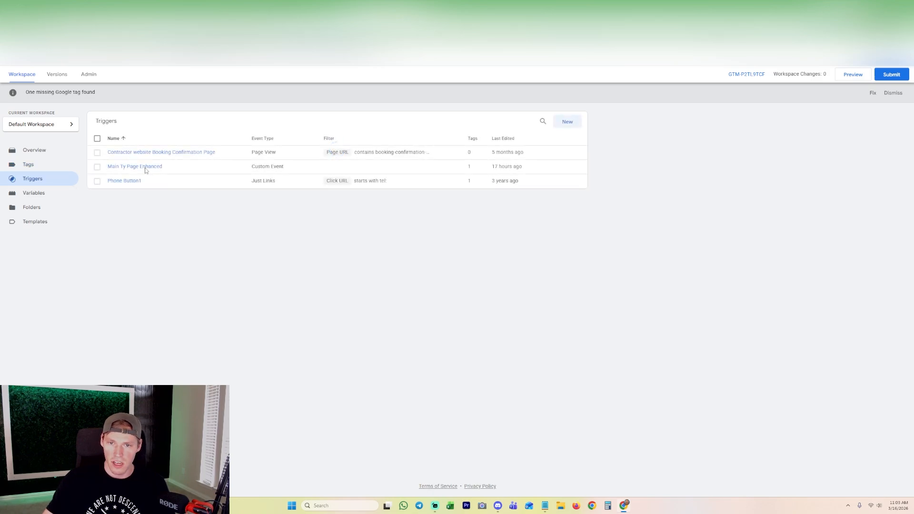
pyautogui.click(571, 125)
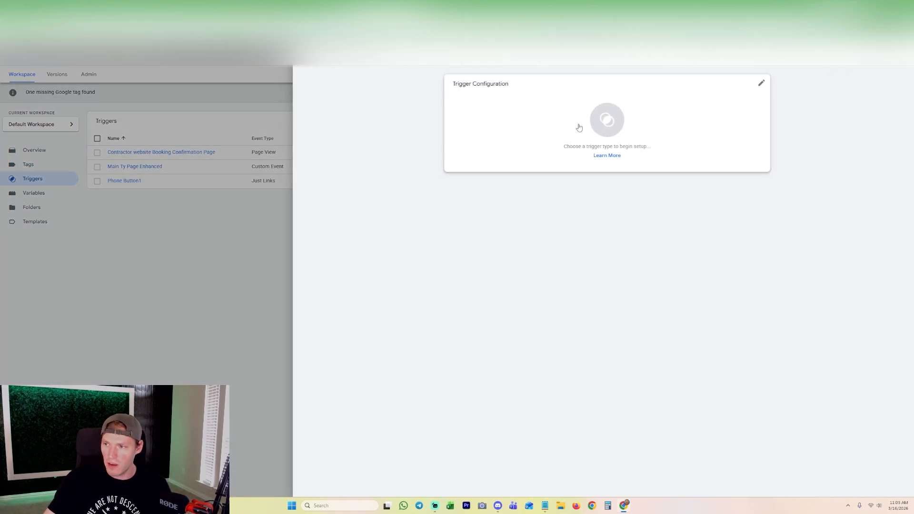
pyautogui.click(519, 121)
pyautogui.click(676, 375)
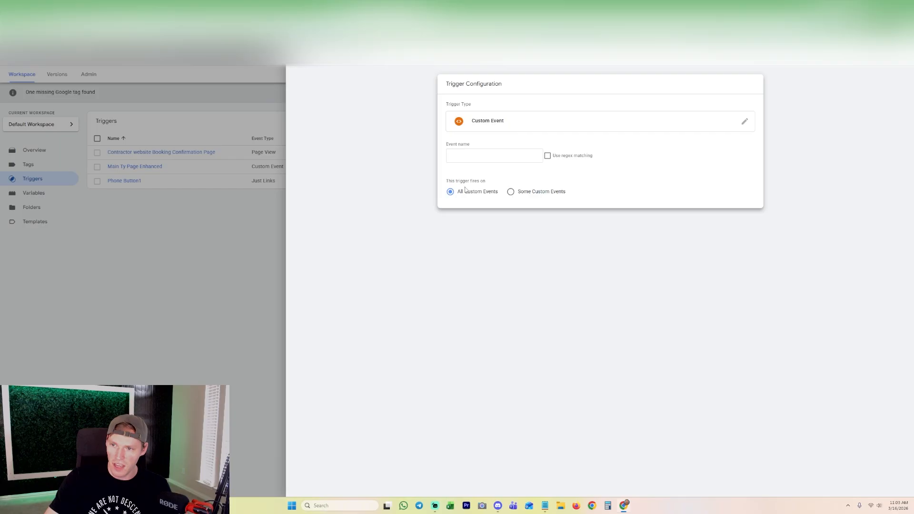
pyautogui.click(466, 155)
pyautogui.click(495, 173)
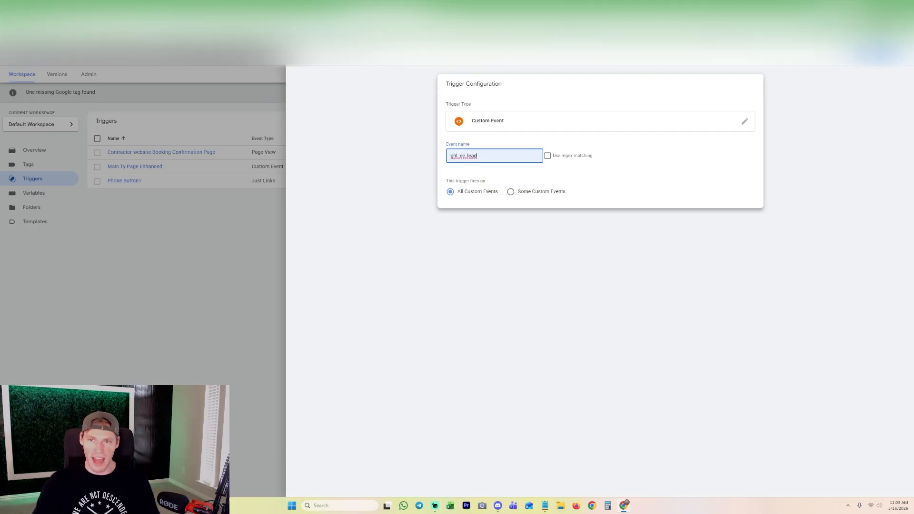
pyautogui.click(297, 54)
pyautogui.click(523, 140)
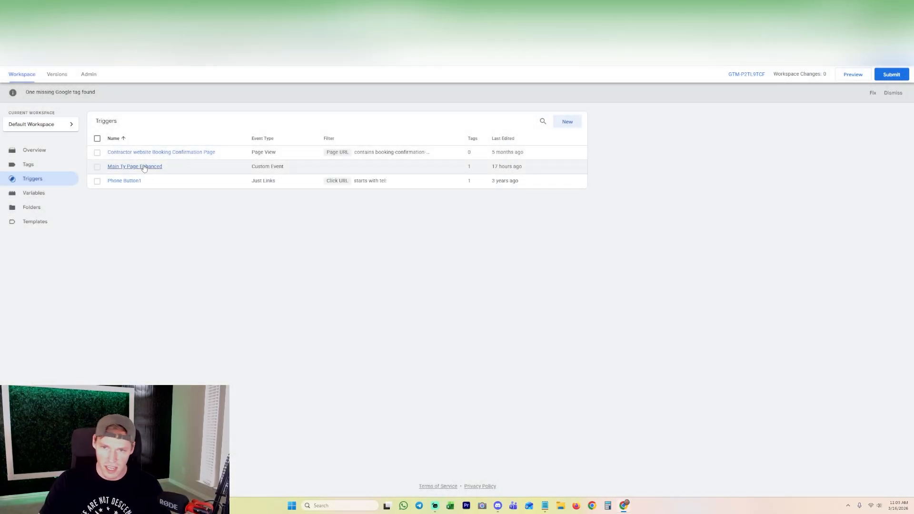
# Step: Review the Submit Lead form - Main Ty Page Enhanced entry and its tag type in the workspace's tags list
pyautogui.click(34, 165)
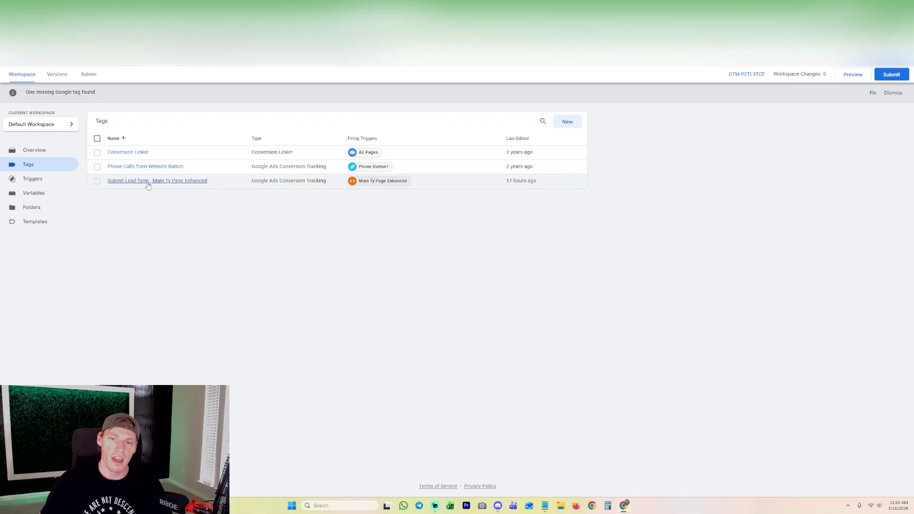
pyautogui.moveTo(328, 181); pyautogui.dragTo(251, 185)
pyautogui.click(265, 214)
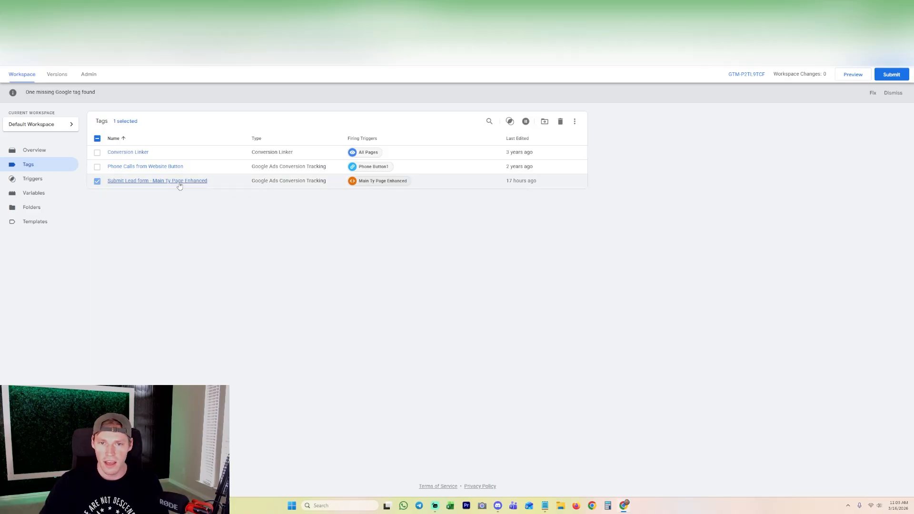
pyautogui.click(98, 181)
# Step: Start a new tag of the Google Ads Conversion Tracking type
pyautogui.click(567, 121)
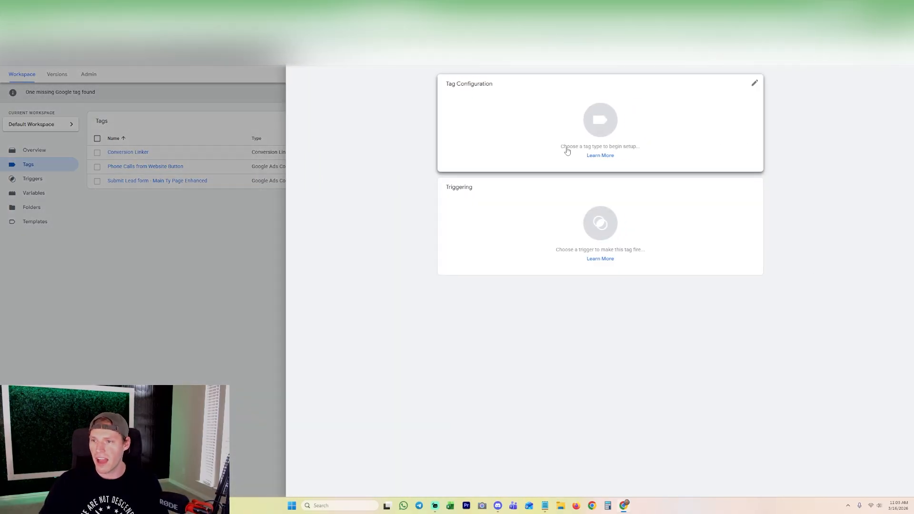
pyautogui.click(567, 151)
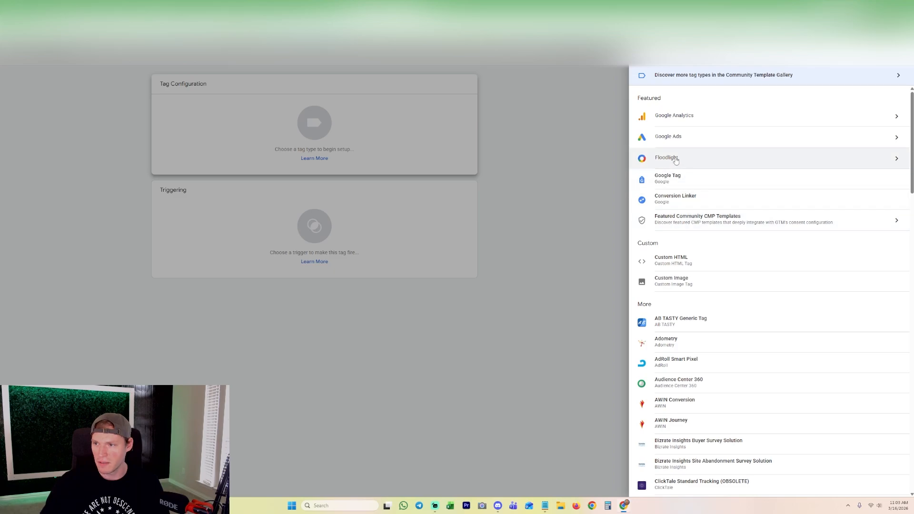
pyautogui.click(670, 137)
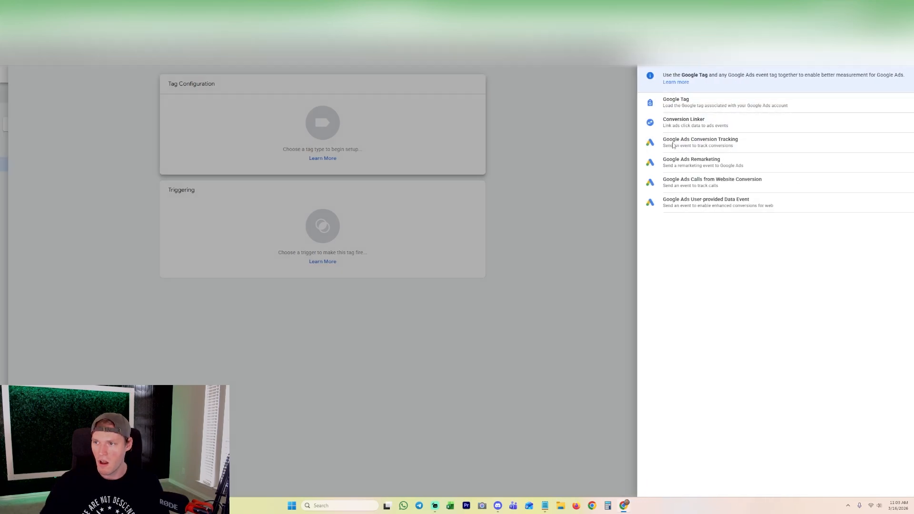
pyautogui.click(673, 143)
pyautogui.click(495, 158)
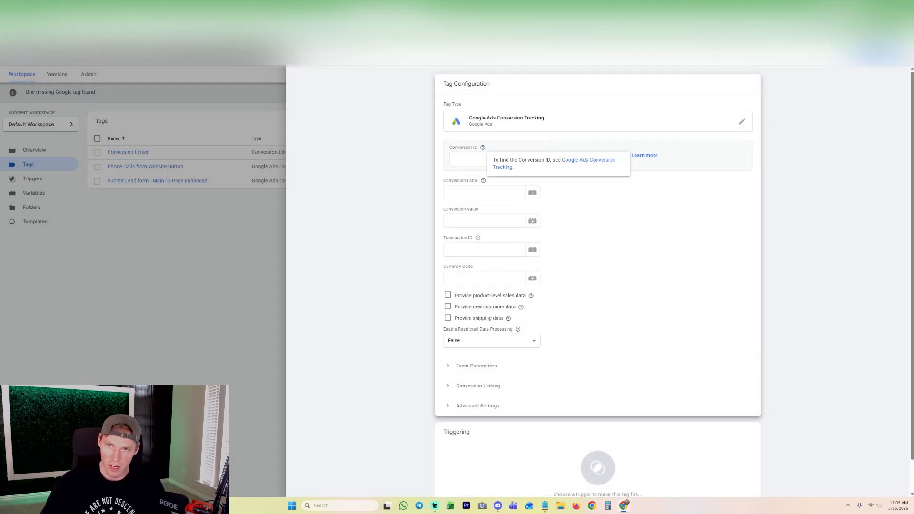
# Step: Switch to Google Ads, view the tag setup options of the Submit lead form Main Ty Page Enhanced conversion, and return to Google Tag Manager
pyautogui.click(323, 7)
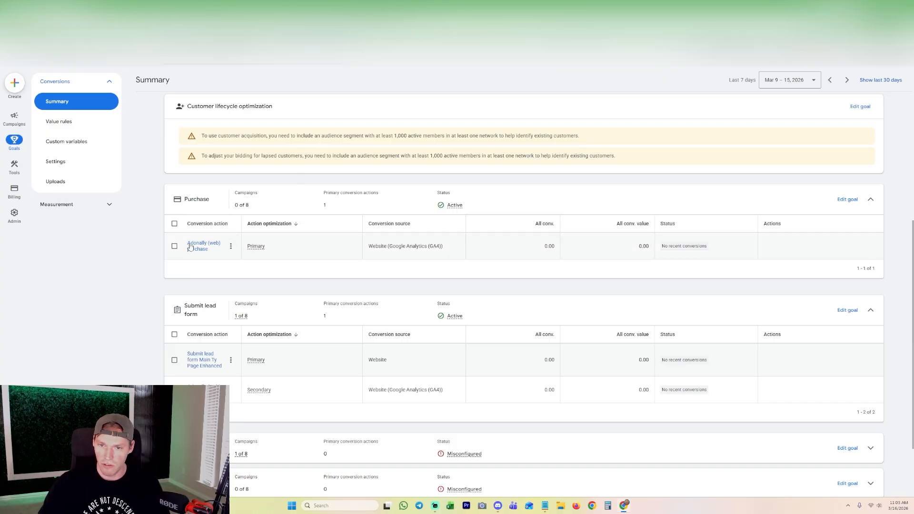
pyautogui.click(201, 360)
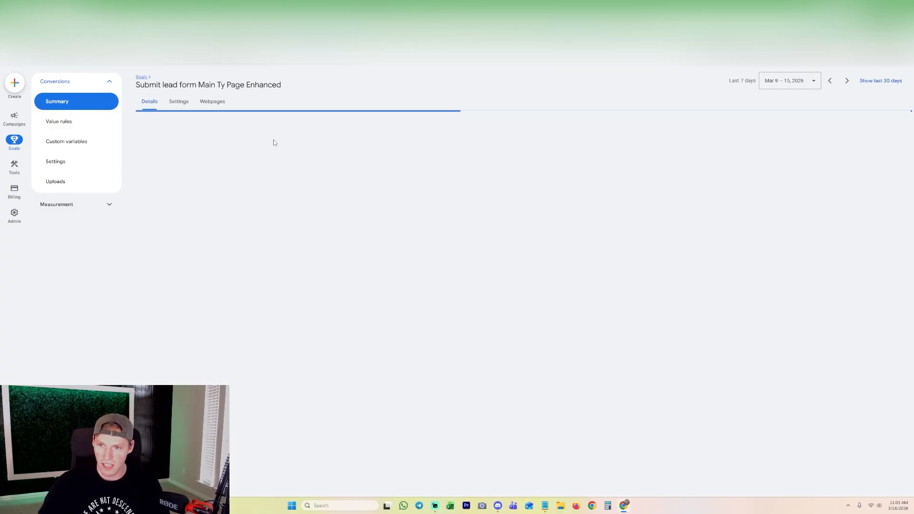
pyautogui.click(543, 336)
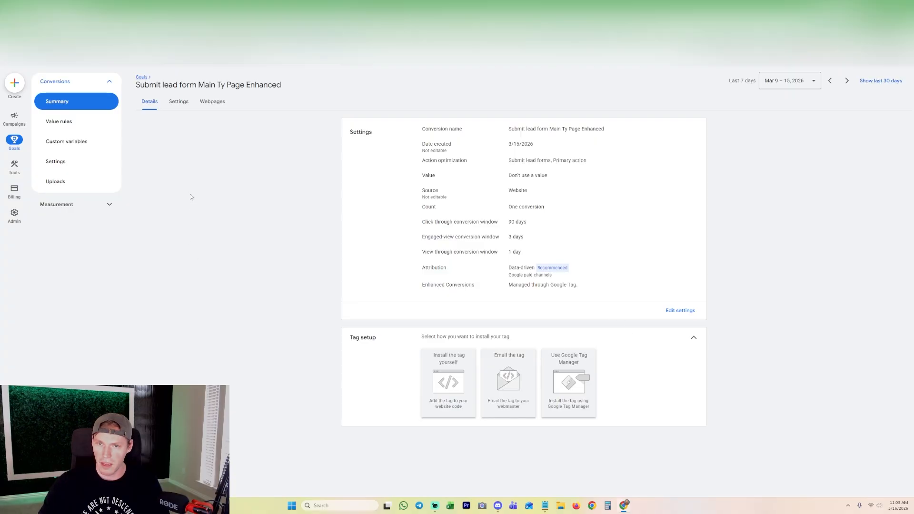
pyautogui.click(143, 7)
# Step: Examine the new tag's Conversion ID and Conversion Label fields and its Event Parameters settings, leaving them unedited
pyautogui.click(467, 159)
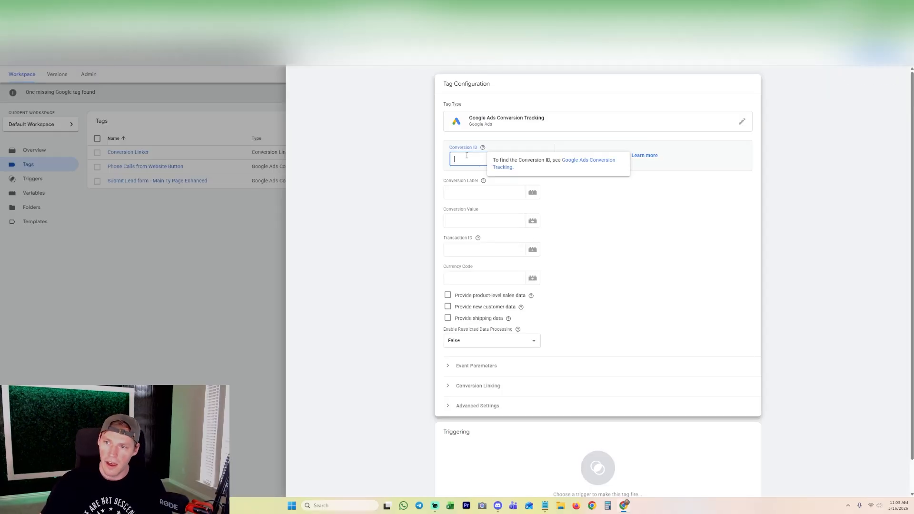
pyautogui.click(465, 195)
pyautogui.click(484, 182)
pyautogui.click(469, 156)
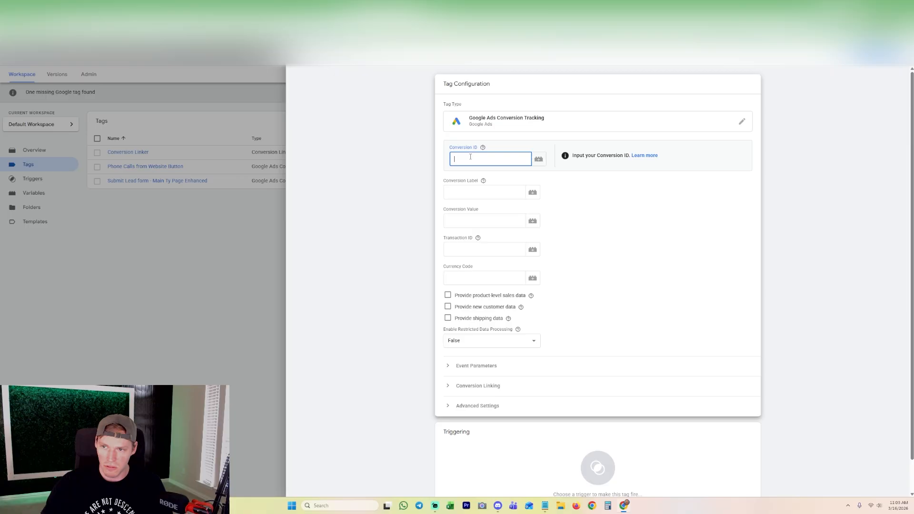
pyautogui.click(460, 190)
pyautogui.scroll(-1, 568, 261)
pyautogui.click(468, 331)
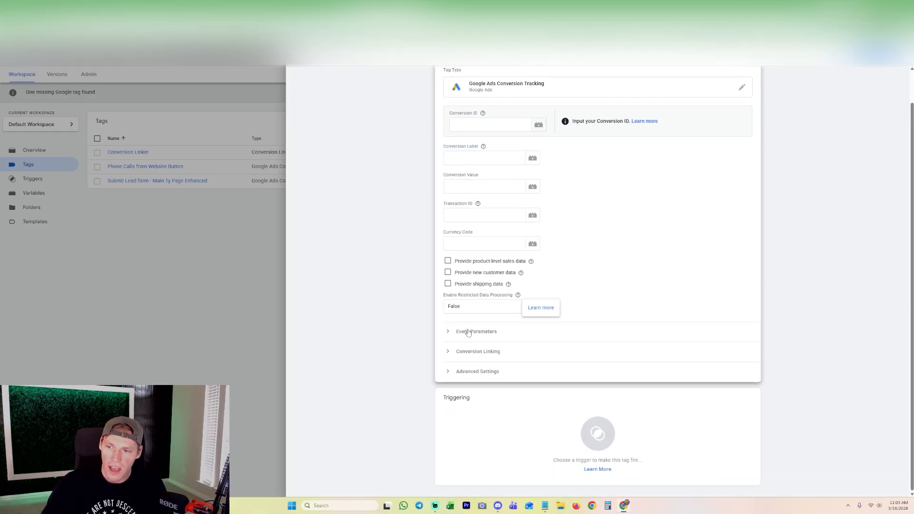
pyautogui.scroll(-1, 597, 314)
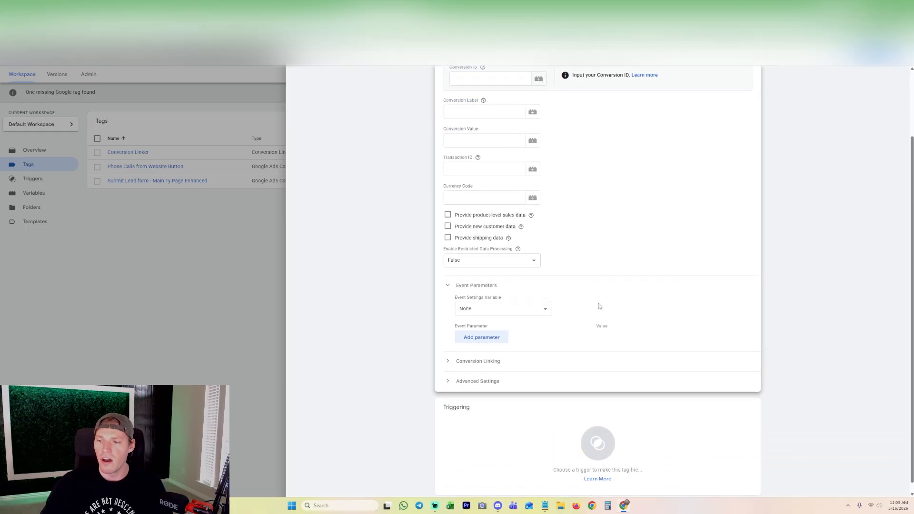
pyautogui.click(472, 310)
pyautogui.click(472, 312)
pyautogui.click(448, 286)
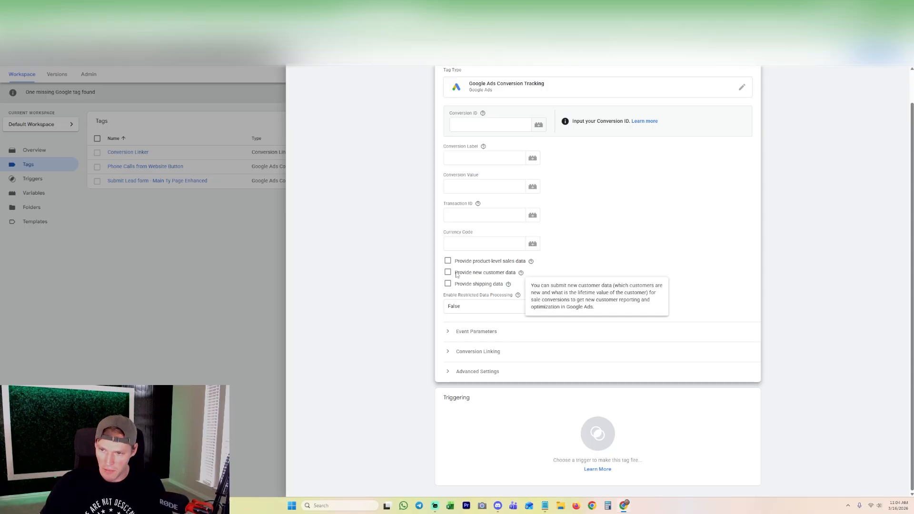
# Step: Enable Provide new customer data for the conversion tracking tag and set its data source to Data Layer
pyautogui.moveTo(455, 272); pyautogui.dragTo(520, 278)
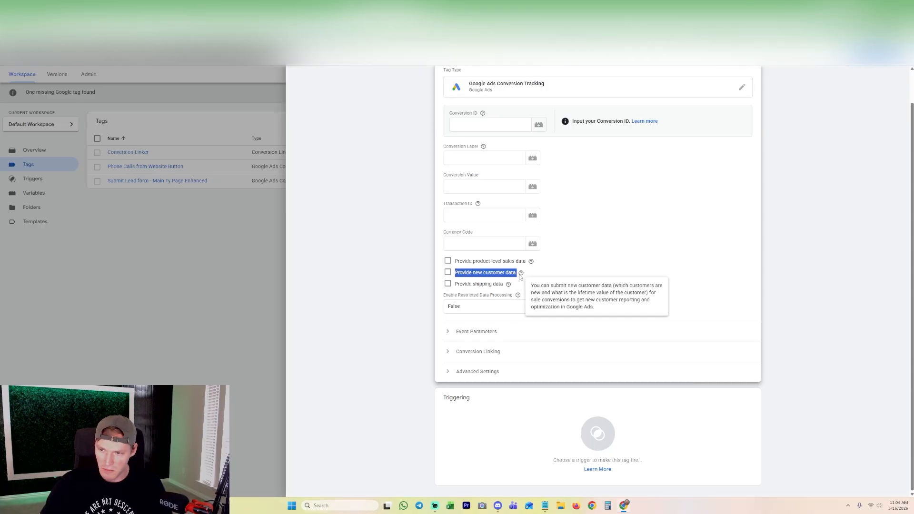
pyautogui.click(448, 273)
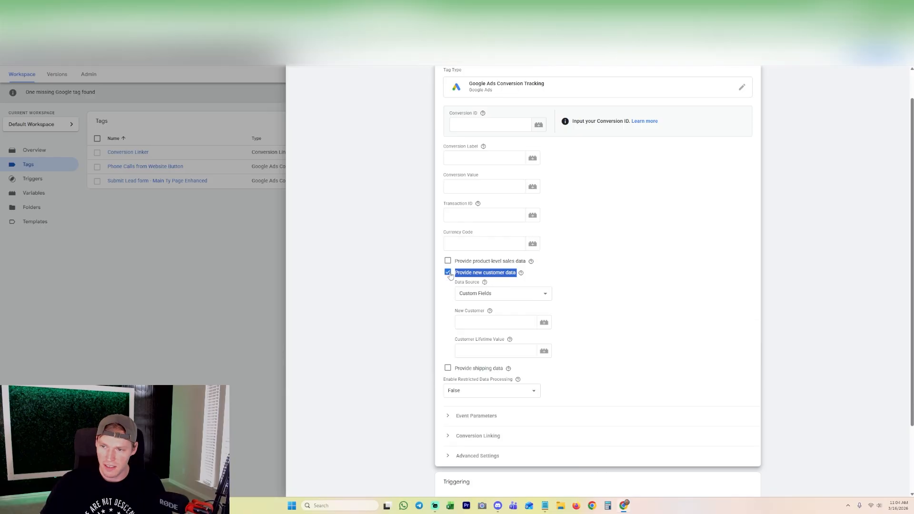
pyautogui.click(483, 295)
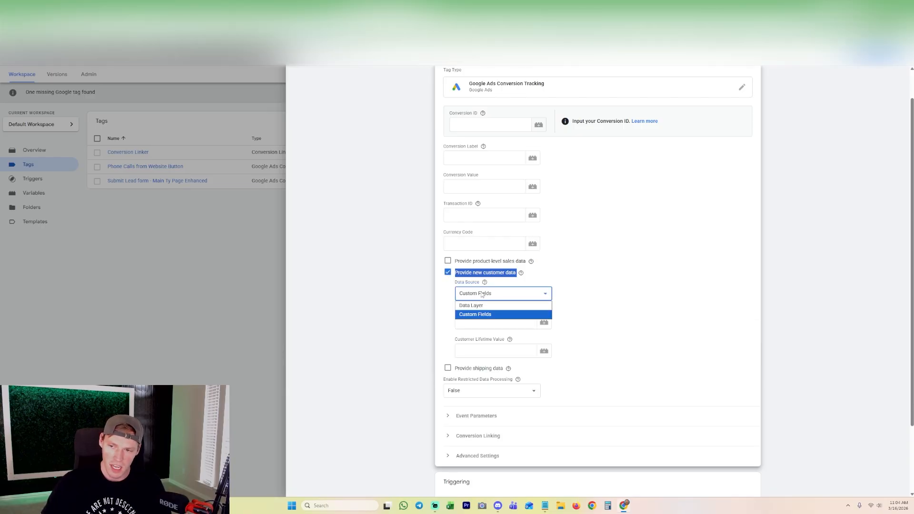
pyautogui.click(463, 306)
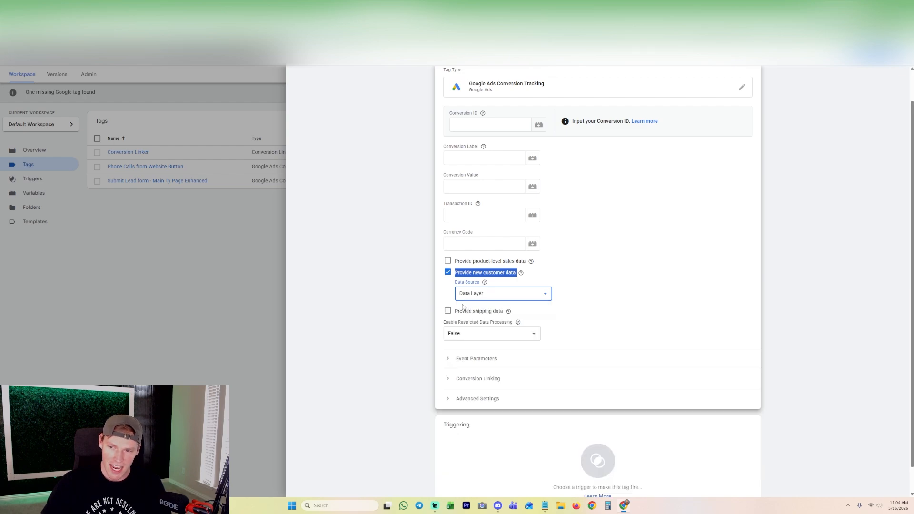
pyautogui.scroll(1, 551, 222)
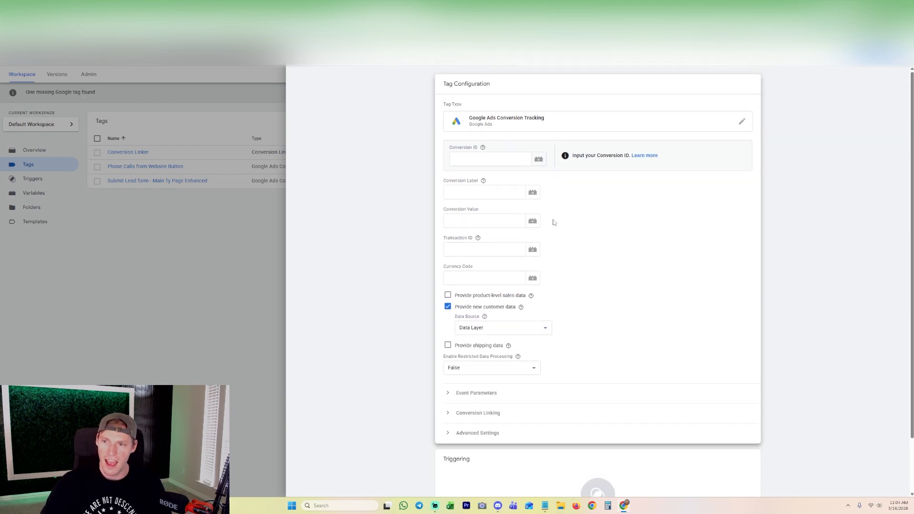
pyautogui.click(482, 160)
pyautogui.click(469, 196)
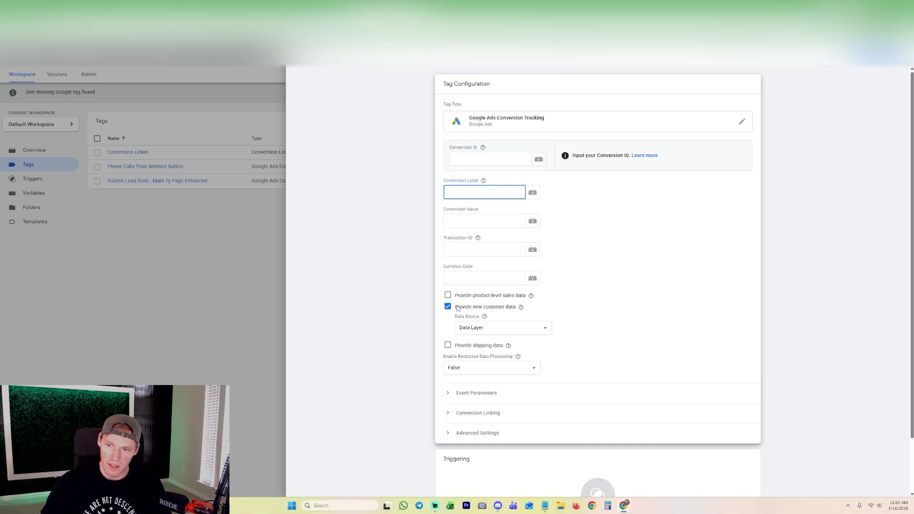
pyautogui.moveTo(457, 307); pyautogui.dragTo(509, 310)
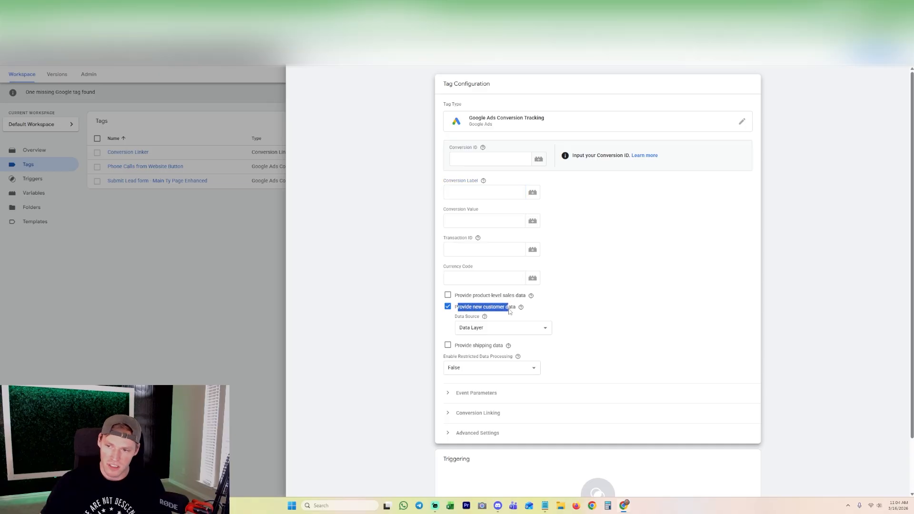
pyautogui.click(634, 315)
# Step: Assign the Main Ty Page Enhanced trigger to the new conversion tracking tag, and discard the tag unsaved
pyautogui.scroll(-1, 623, 329)
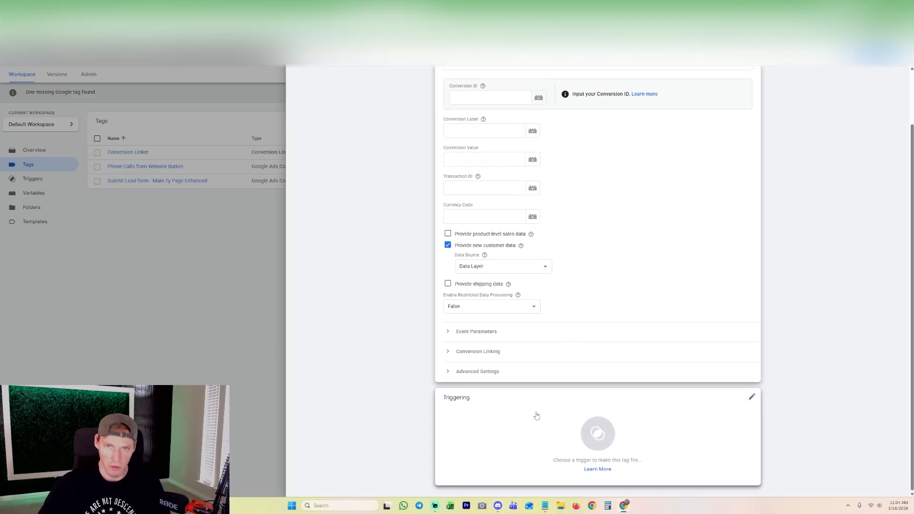
pyautogui.click(495, 412)
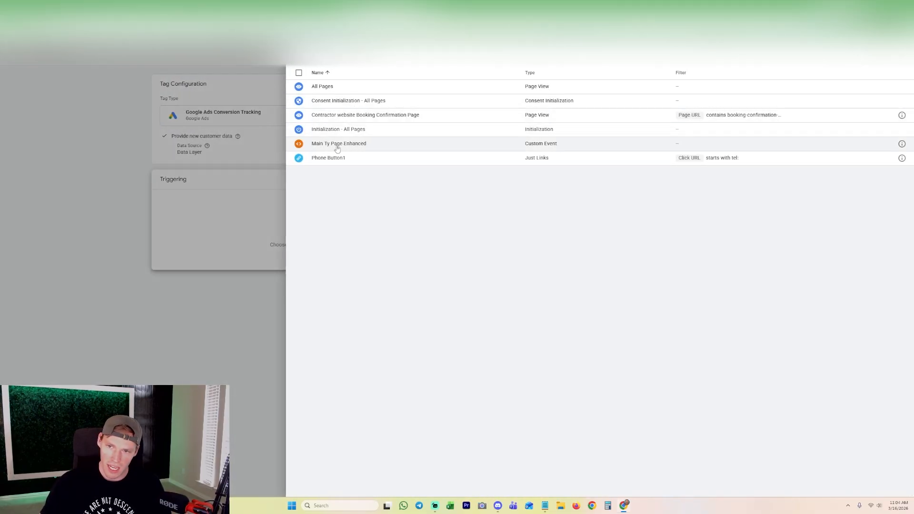
pyautogui.click(337, 144)
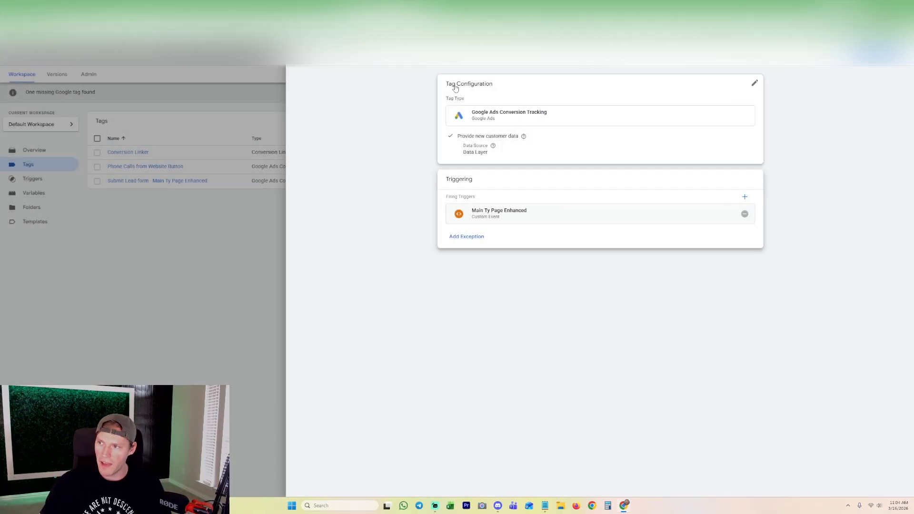
pyautogui.click(298, 54)
pyautogui.click(491, 141)
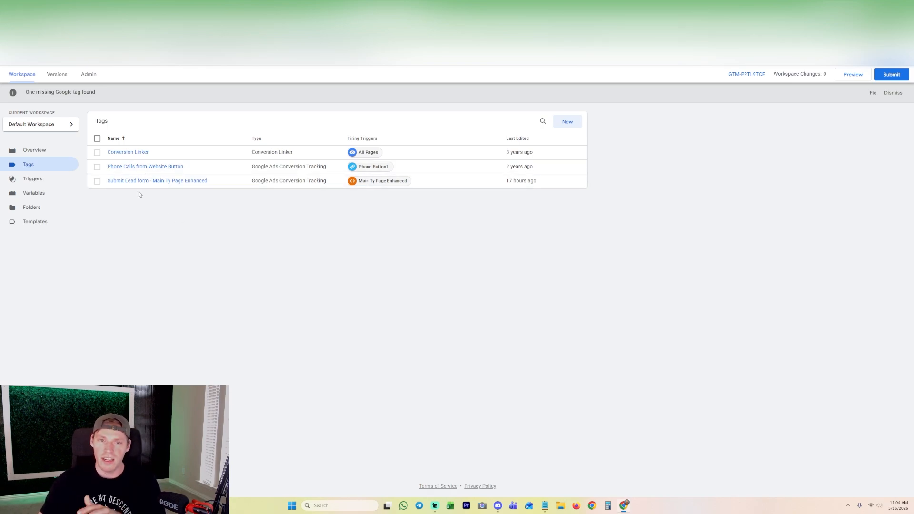
# Step: View the workspace's submission configuration for publishing a version, and close it without publishing
pyautogui.click(891, 74)
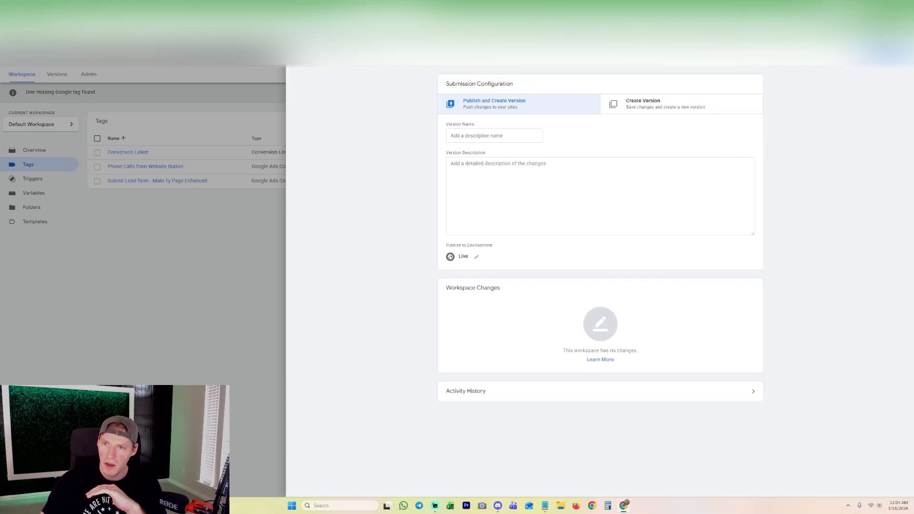
pyautogui.click(299, 55)
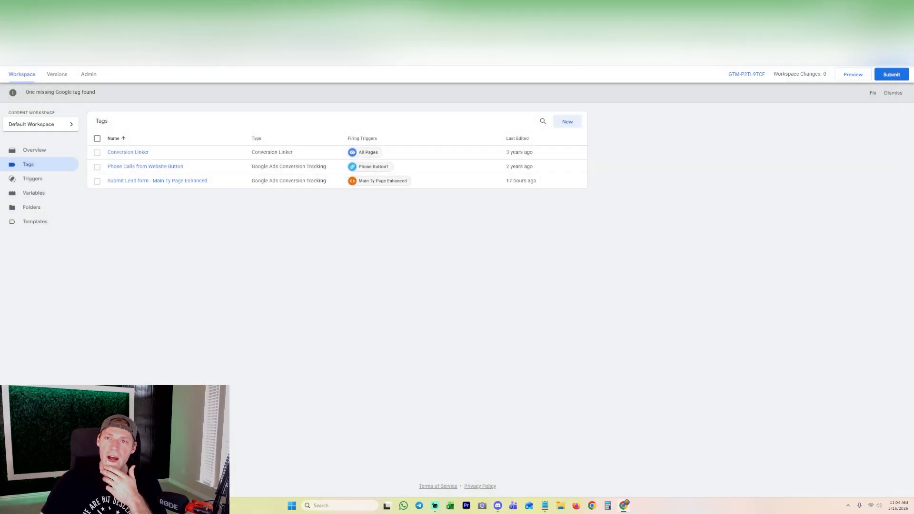
# Step: Switch to the survey's settings and examine the email and phone parameters in the thank-you page redirect URL
pyautogui.click(291, 9)
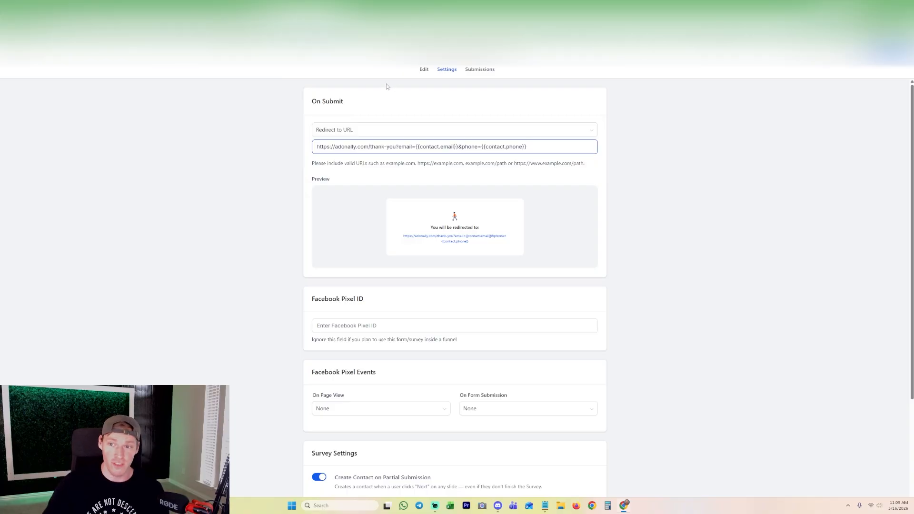
pyautogui.tripleClick(341, 150)
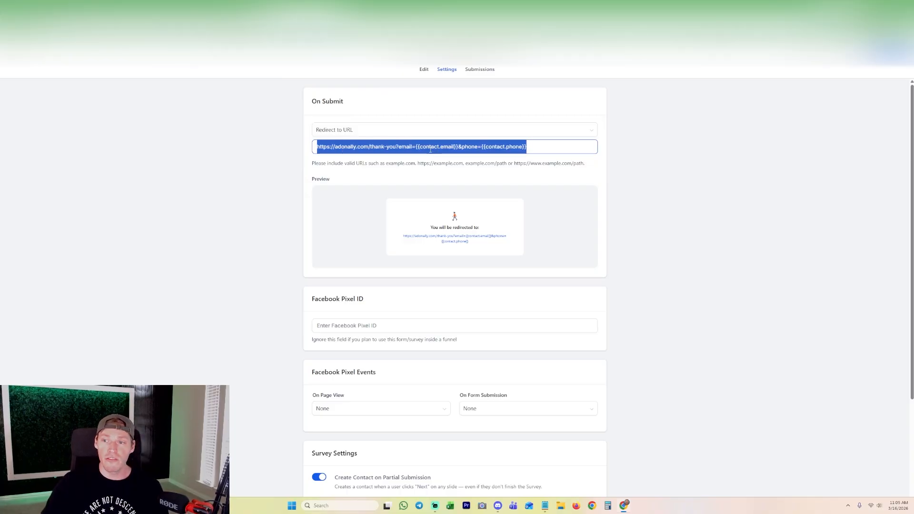
pyautogui.click(405, 150)
pyautogui.moveTo(397, 146)
pyautogui.mouseDown()
pyautogui.moveTo(527, 146)
pyautogui.moveTo(379, 145)
pyautogui.moveTo(397, 144)
pyautogui.mouseUp()
pyautogui.click(527, 146)
pyautogui.click(397, 146)
pyautogui.click(527, 147)
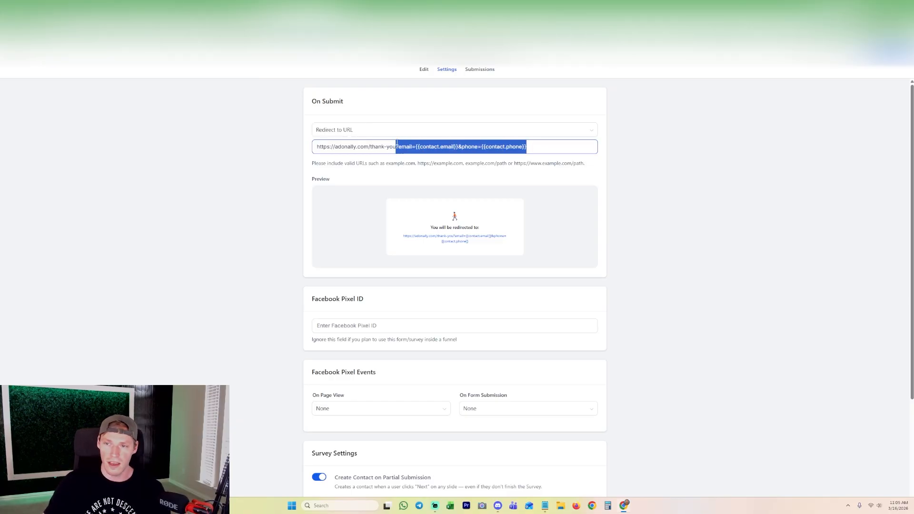
# Step: Examine the {{contact.email}} and {{contact.phone}} placeholders and the & separator in the survey's redirect URL
pyautogui.click(535, 146)
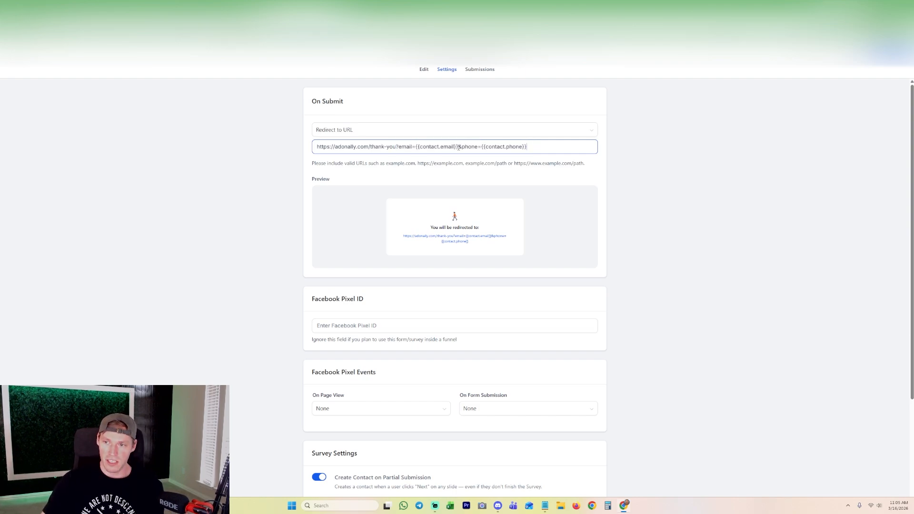
pyautogui.moveTo(458, 147)
pyautogui.mouseDown()
pyautogui.moveTo(415, 147)
pyautogui.moveTo(458, 147)
pyautogui.mouseUp()
pyautogui.click(459, 147)
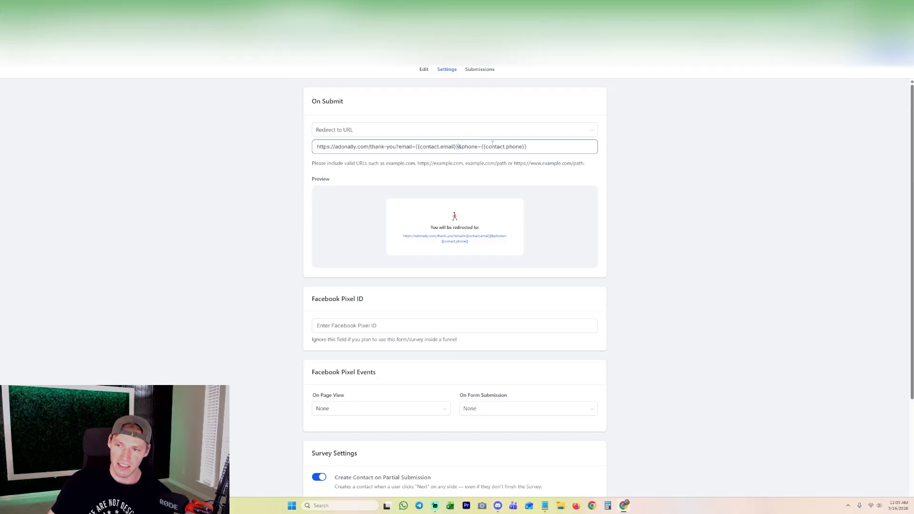
pyautogui.moveTo(535, 153); pyautogui.dragTo(482, 146)
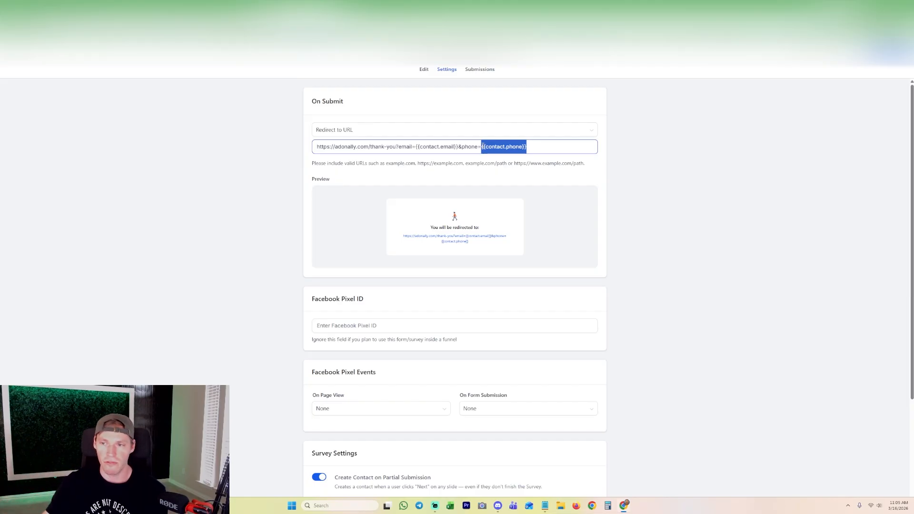
pyautogui.click(446, 147)
pyautogui.moveTo(416, 146); pyautogui.dragTo(458, 146)
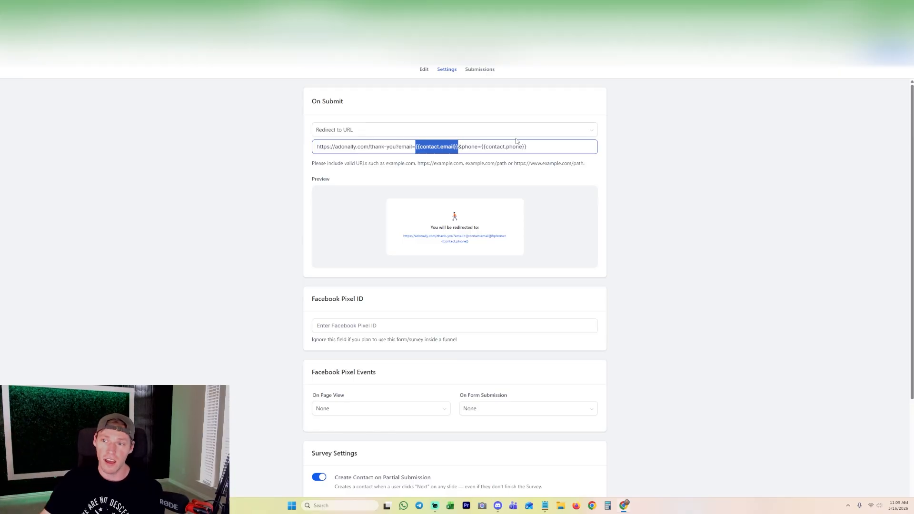
pyautogui.moveTo(526, 147)
pyautogui.mouseDown()
pyautogui.moveTo(482, 147)
pyautogui.moveTo(528, 147)
pyautogui.mouseUp()
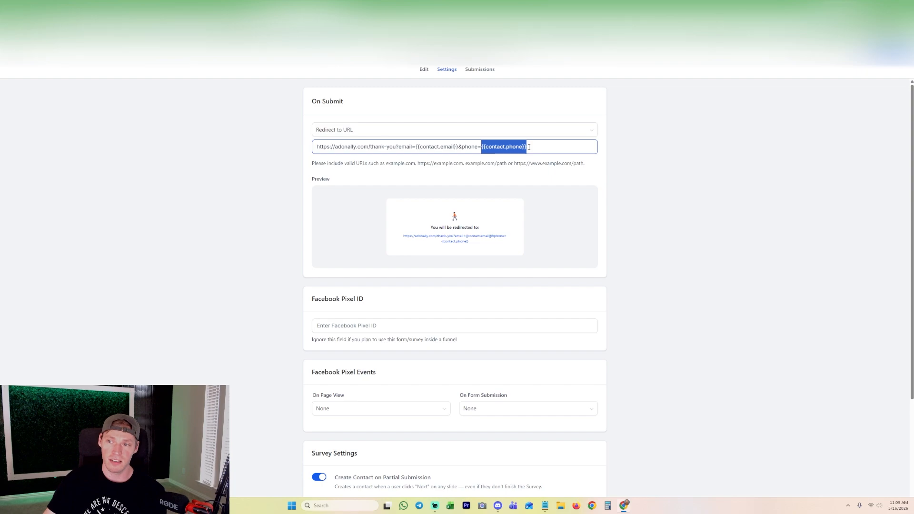
pyautogui.click(529, 147)
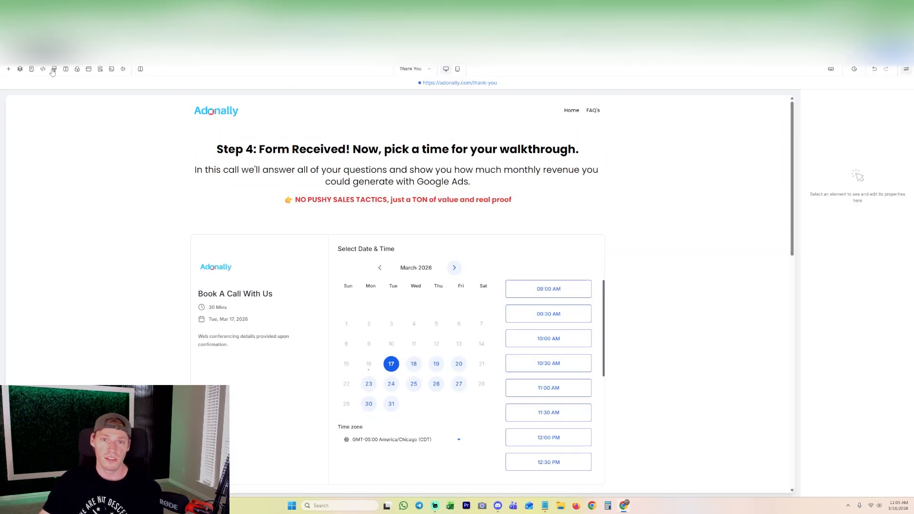
# Step: Review the header tracking script on the Thank You page, and close it without saving
pyautogui.click(43, 68)
pyautogui.scroll(-2, 357, 261)
pyautogui.scroll(3, 434, 275)
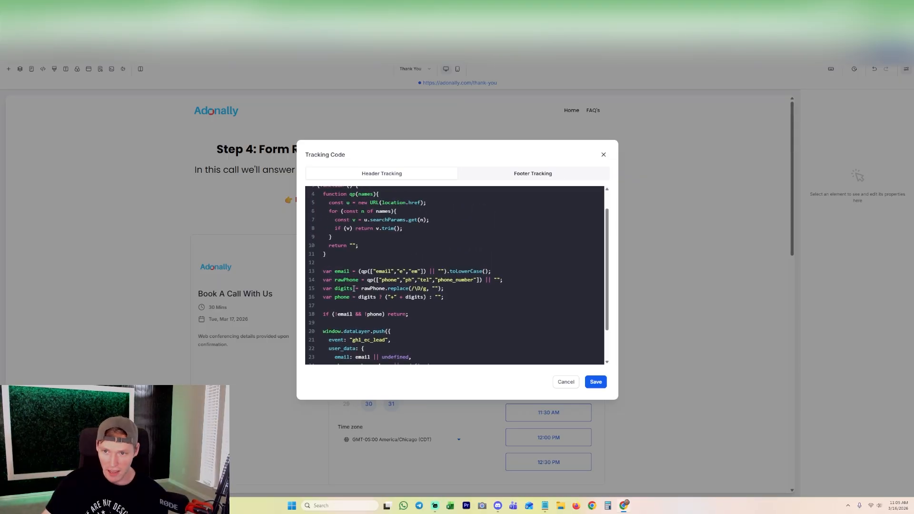
pyautogui.click(604, 154)
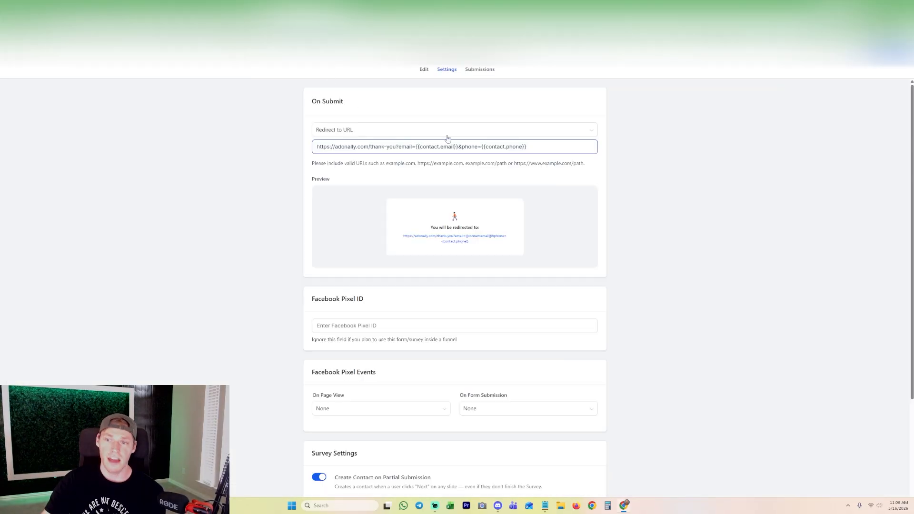
# Step: Switch back to the survey settings and examine the query string that follows thank-you in the redirect URL
pyautogui.moveTo(527, 147); pyautogui.dragTo(396, 146)
pyautogui.click(539, 148)
pyautogui.click(396, 146)
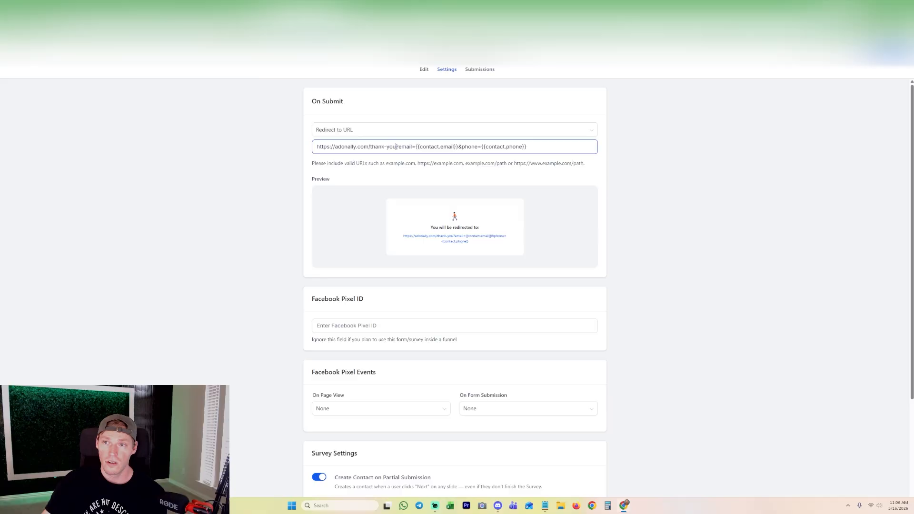
pyautogui.moveTo(540, 147); pyautogui.dragTo(395, 146)
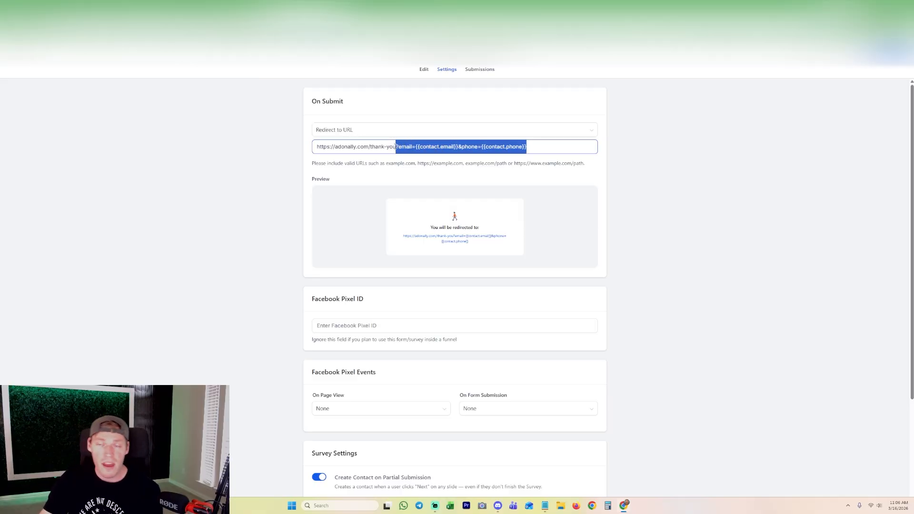
# Step: Return to the Thank You page editor and view the live adonally.com/thank-you page
pyautogui.click(400, 6)
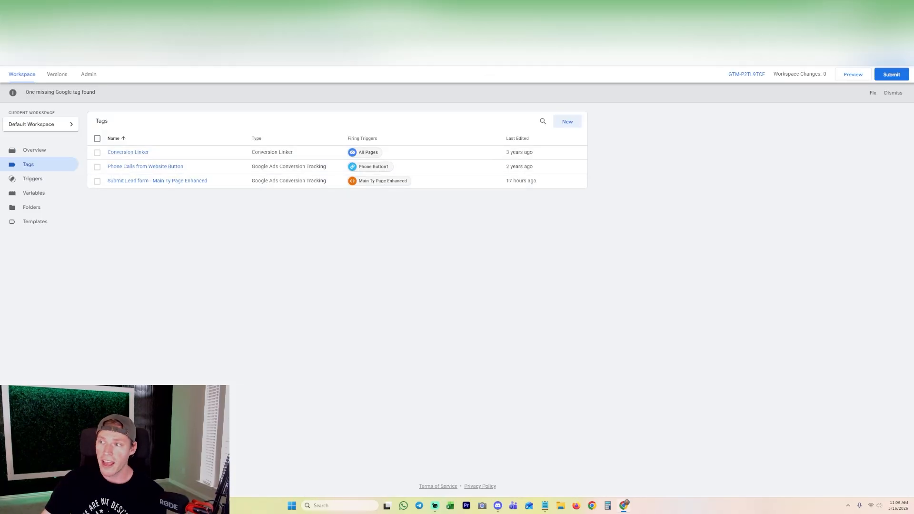
pyautogui.click(304, 7)
pyautogui.click(352, 7)
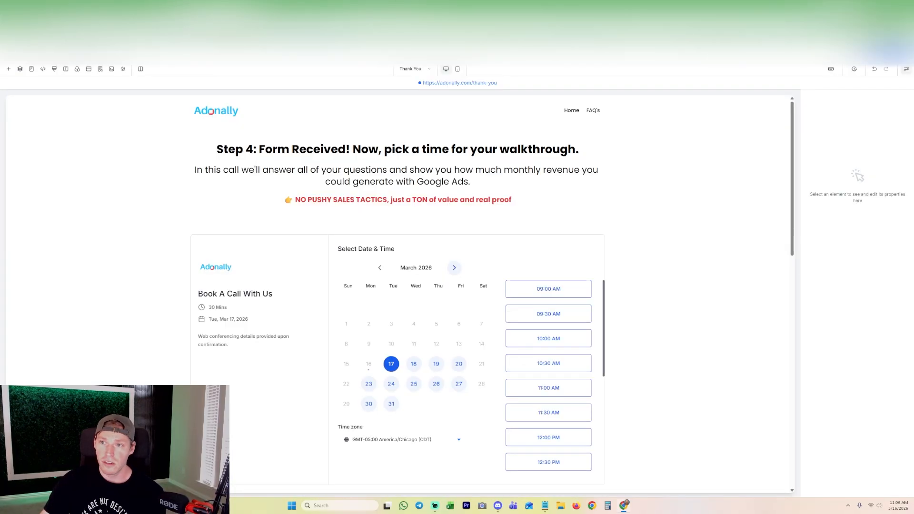
pyautogui.click(400, 7)
pyautogui.click(305, 7)
pyautogui.click(353, 7)
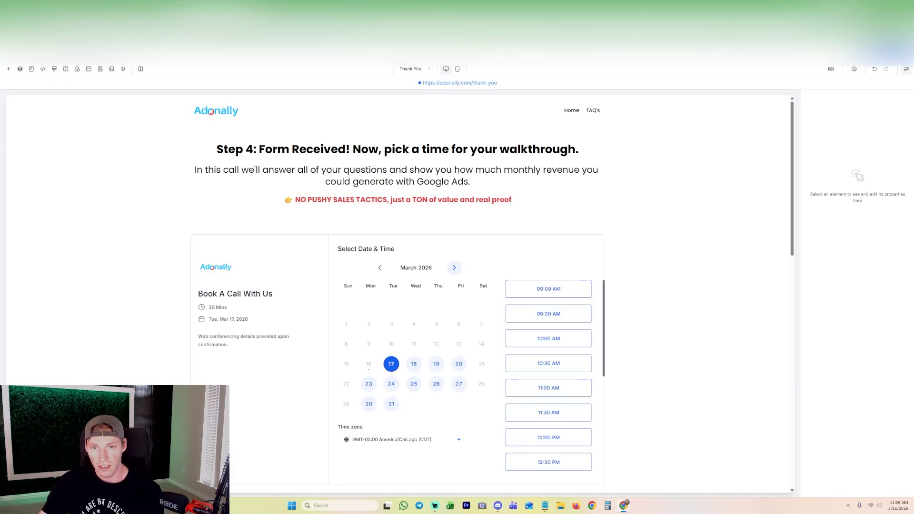
pyautogui.click(305, 7)
pyautogui.click(352, 7)
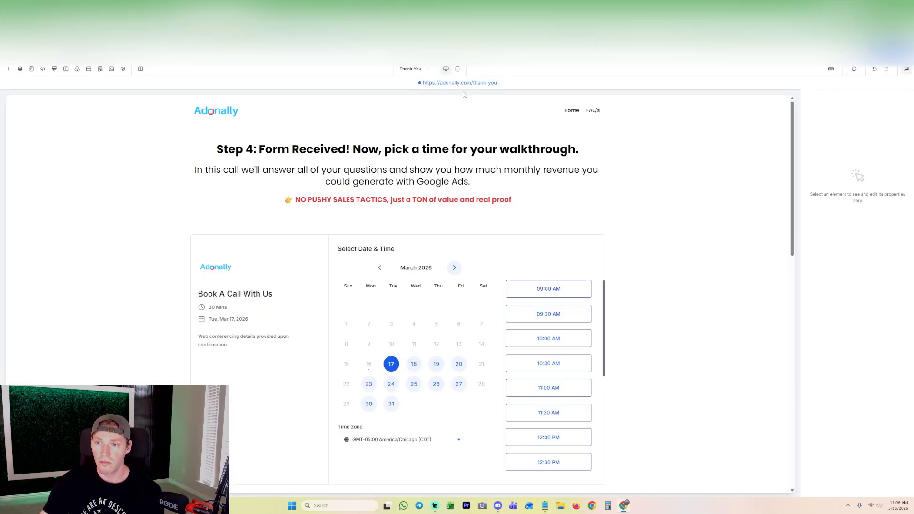
pyautogui.click(306, 7)
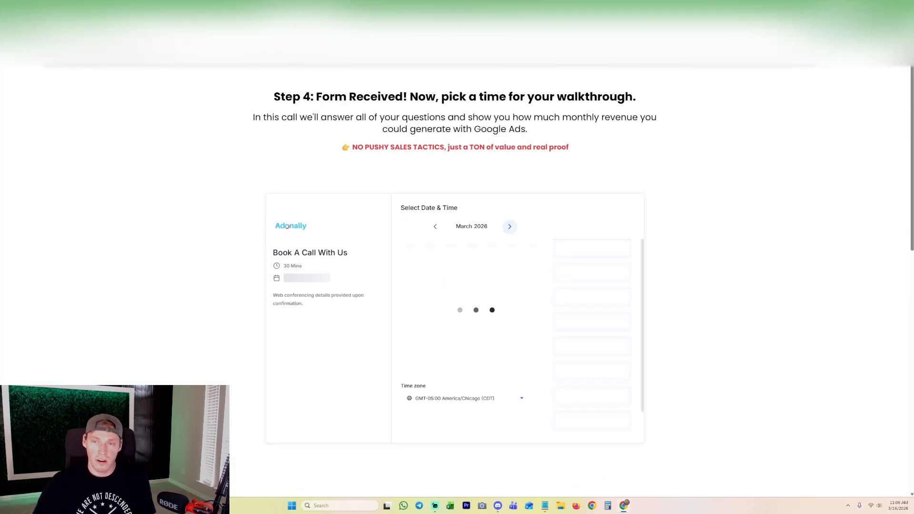
pyautogui.click(469, 7)
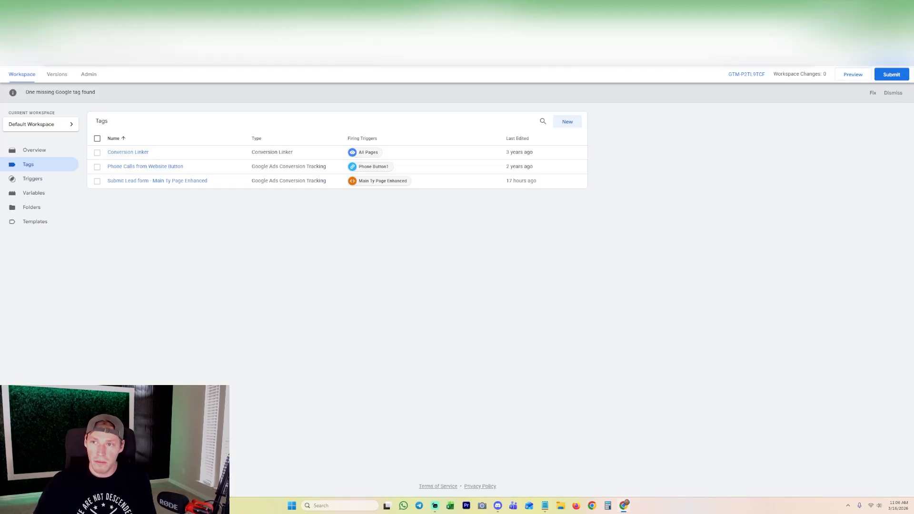
pyautogui.click(853, 75)
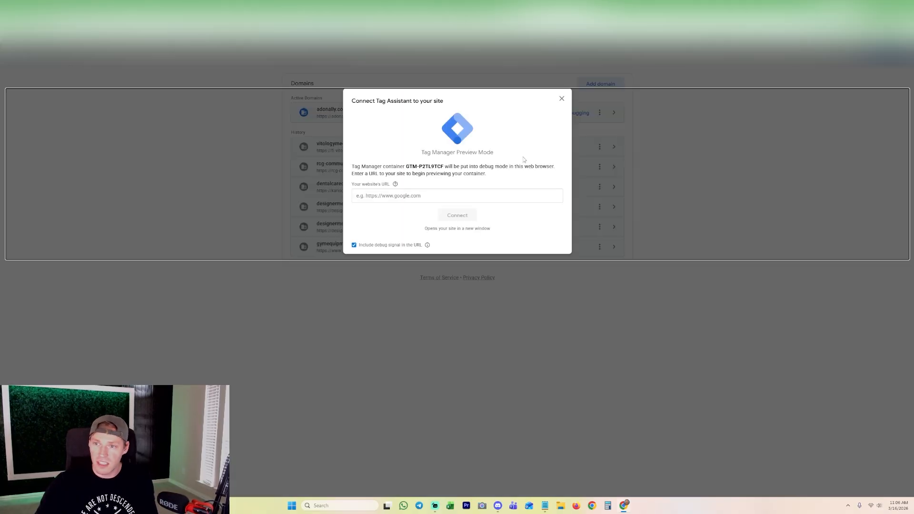
pyautogui.click(453, 202)
pyautogui.write('https://adonally.com/')
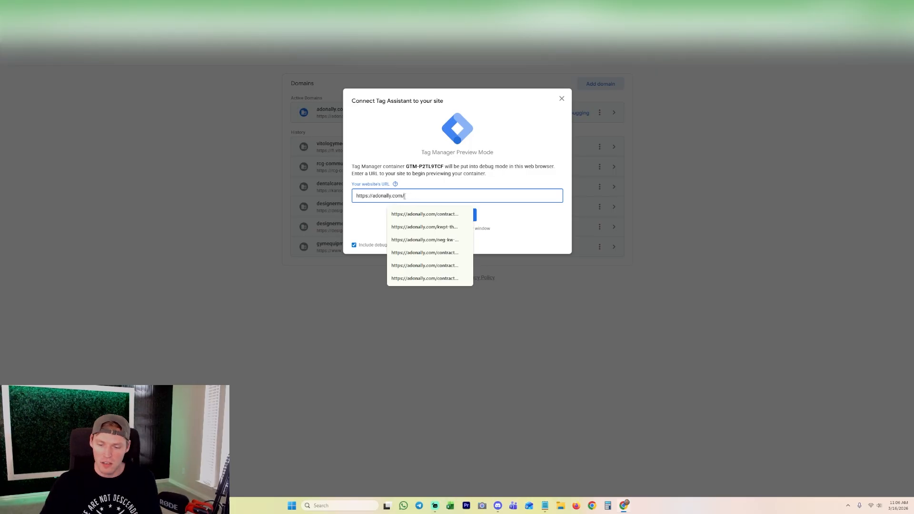
pyautogui.moveTo(508, 167); pyautogui.dragTo(495, 179)
pyautogui.click(416, 197)
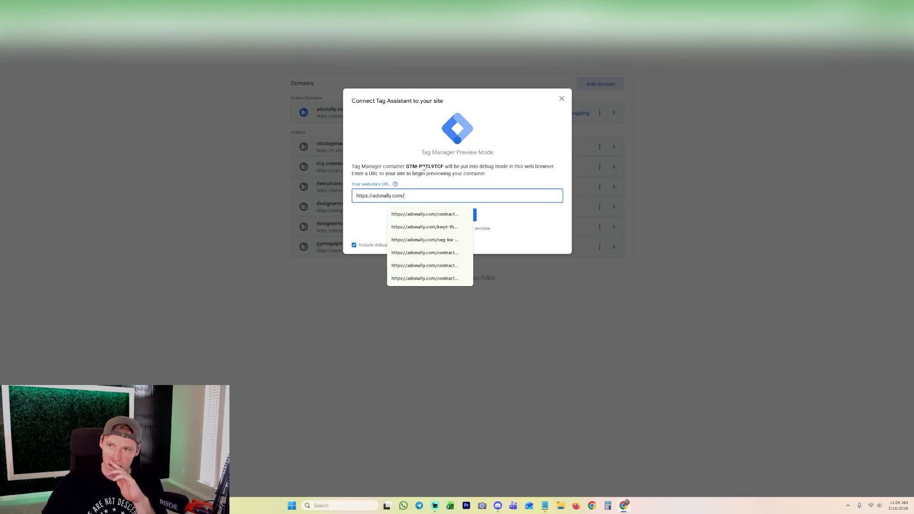
pyautogui.click(476, 7)
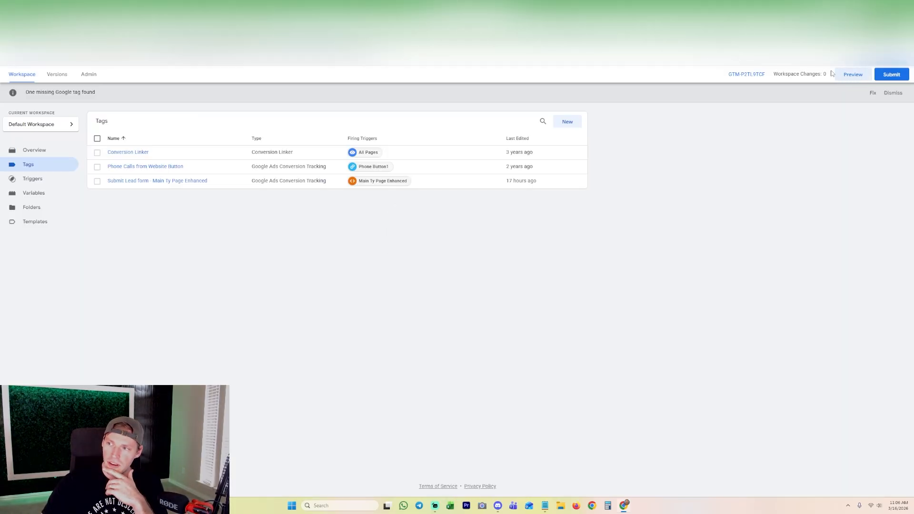
pyautogui.moveTo(833, 72)
pyautogui.mouseDown()
pyautogui.moveTo(854, 80)
pyautogui.moveTo(837, 102)
pyautogui.moveTo(845, 77)
pyautogui.mouseUp()
pyautogui.click(846, 78)
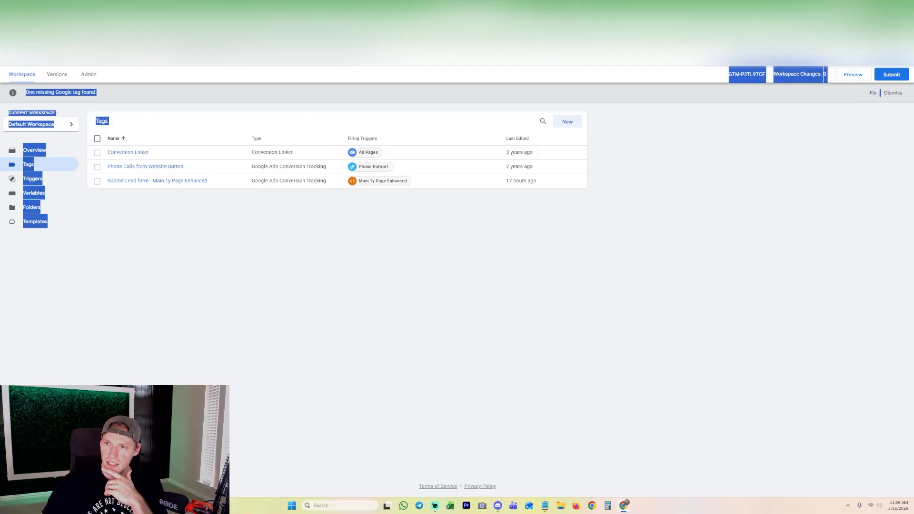
pyautogui.click(410, 195)
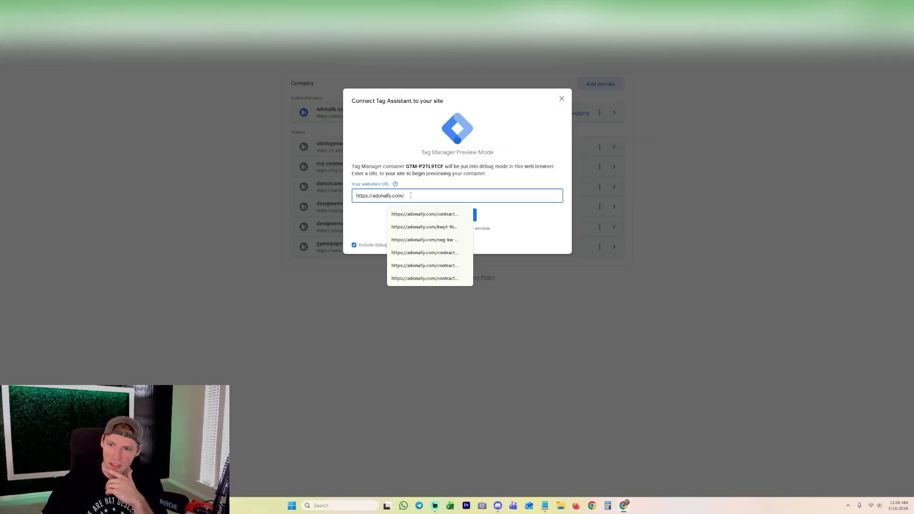
pyautogui.click(468, 215)
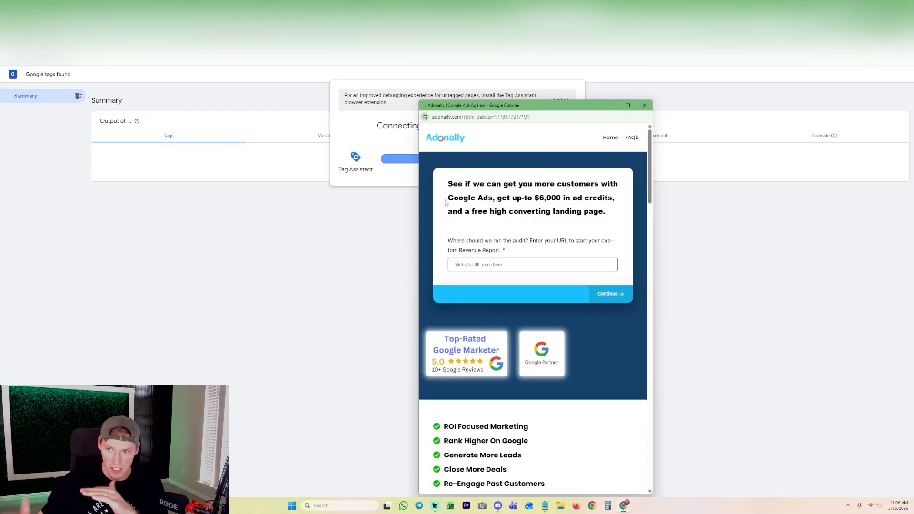
# Step: Submit a test lead in the previewed site's form with website Adonally.com and a test full name, phone and email
pyautogui.click(490, 264)
pyautogui.click(533, 283)
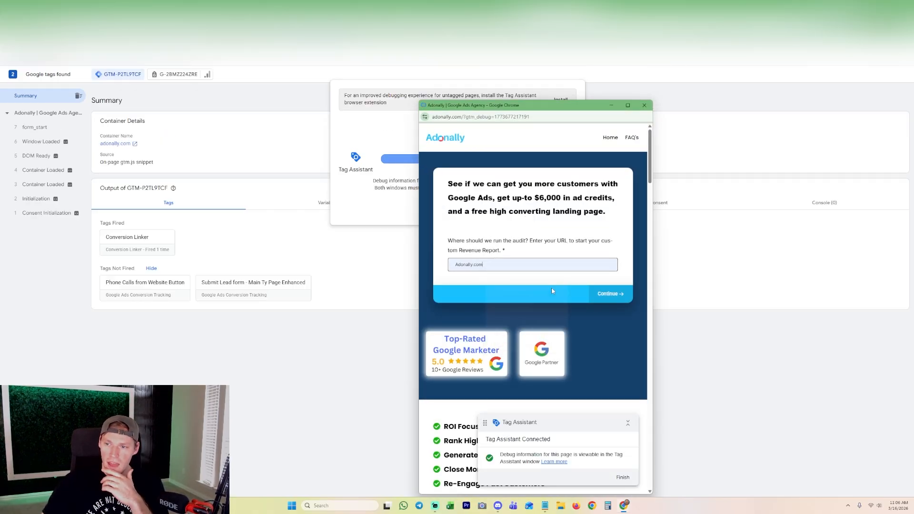
pyautogui.click(598, 290)
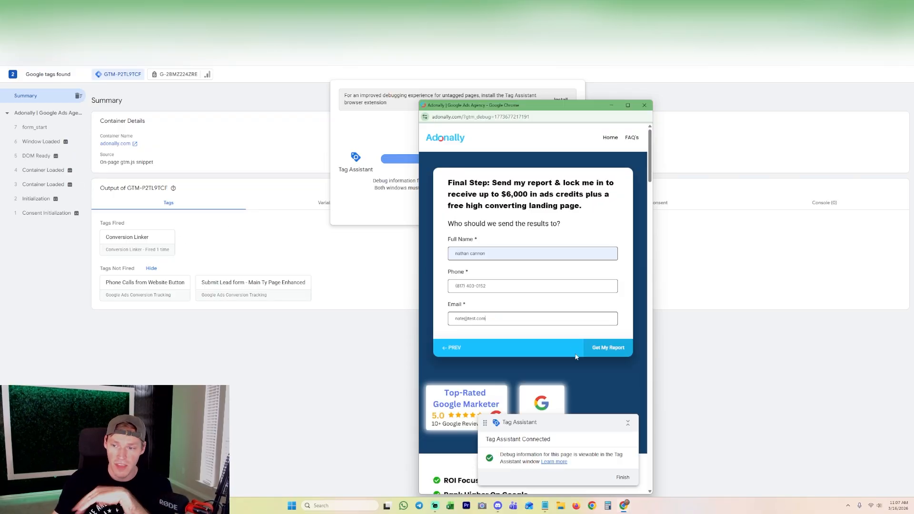
pyautogui.click(591, 345)
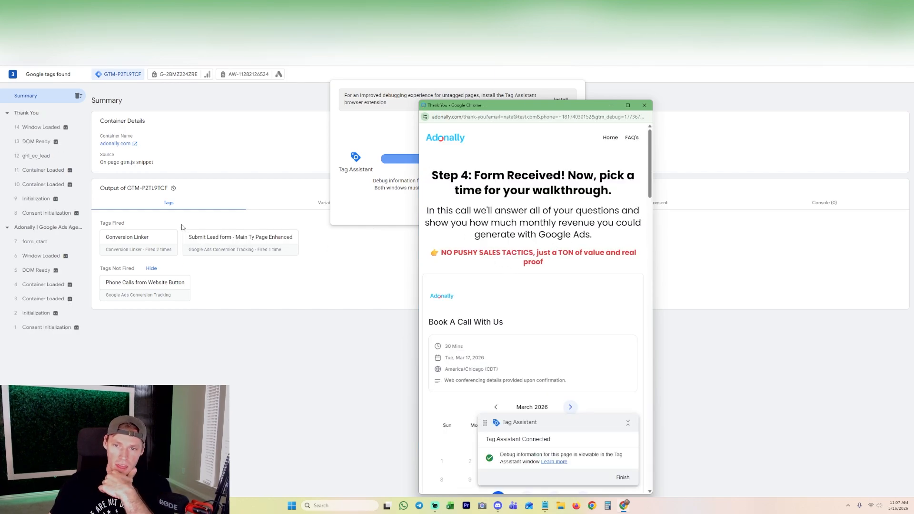
# Step: Check the fired tags in the Tag Assistant summary and inspect the ghl_ec_lead event under Thank You
pyautogui.click(102, 225)
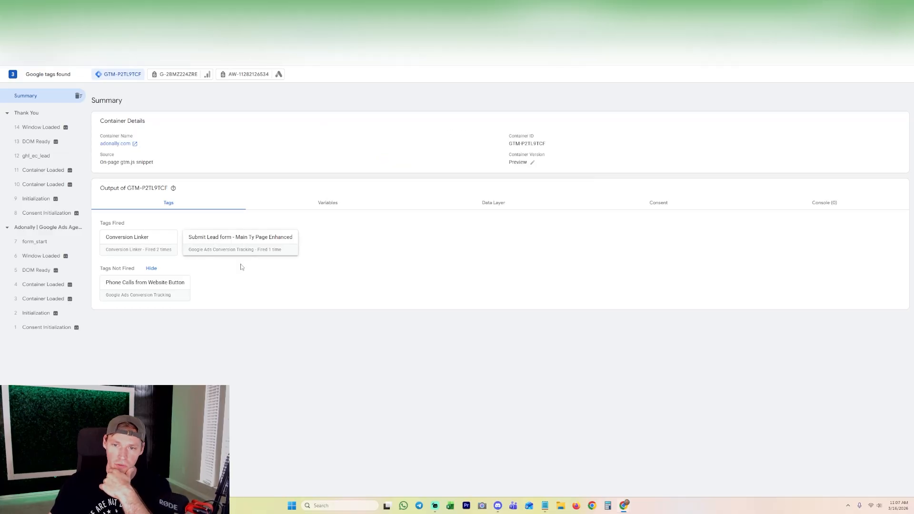
pyautogui.moveTo(325, 243); pyautogui.dragTo(178, 228)
pyautogui.click(351, 233)
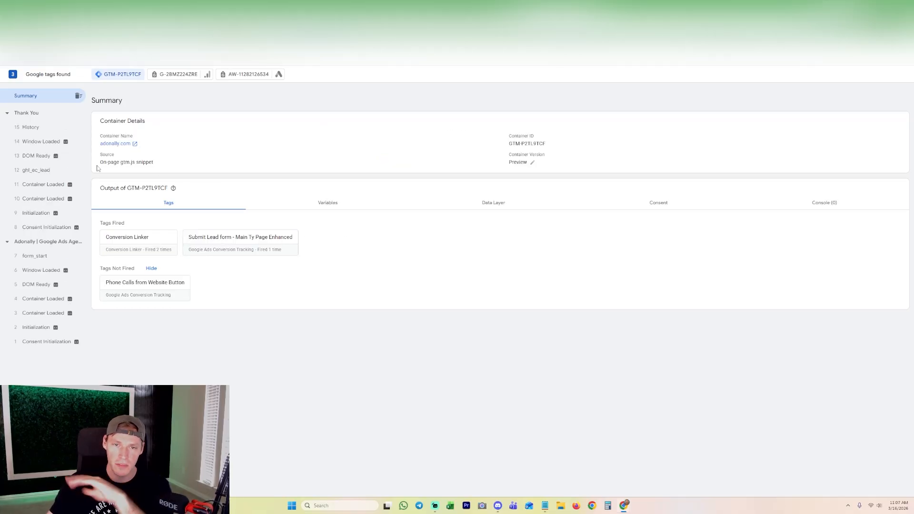
pyautogui.click(35, 172)
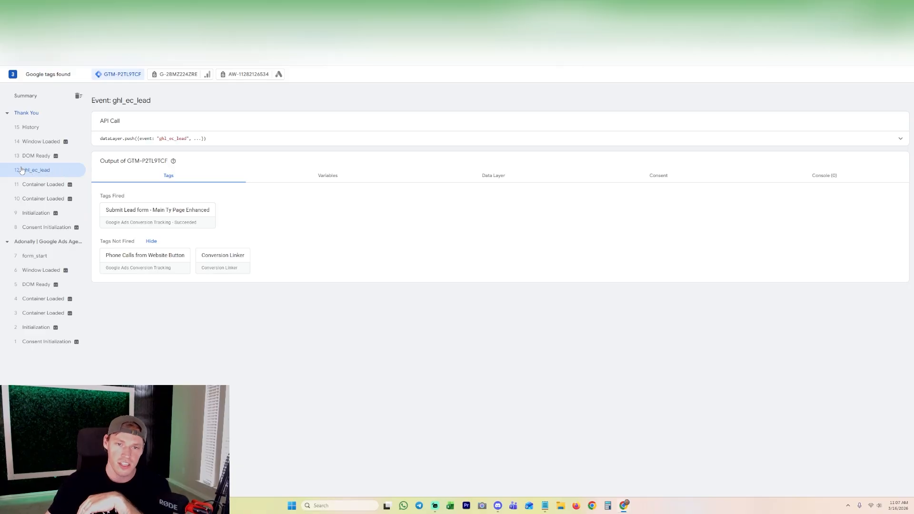
# Step: Open the Thank You page's header tracking code and locate the ghl_ec_lead event name in the dataLayer push
pyautogui.click(302, 7)
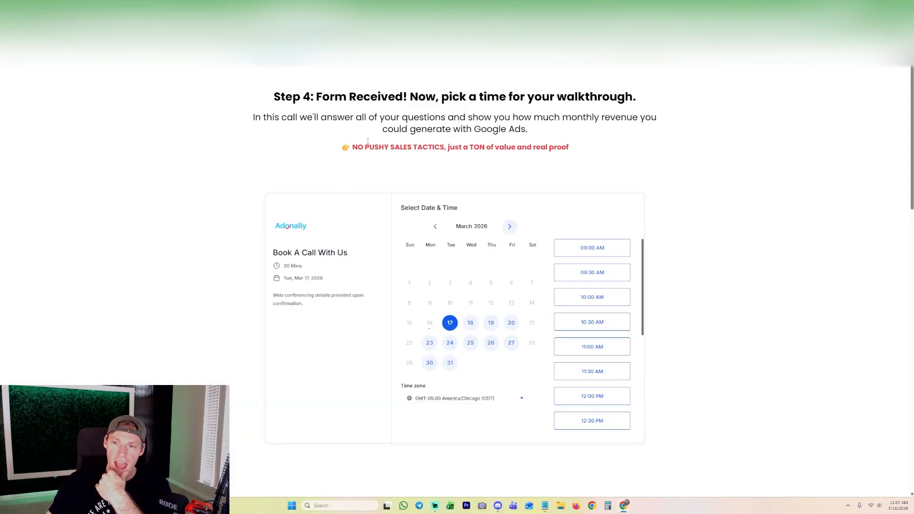
pyautogui.click(257, 8)
pyautogui.click(41, 58)
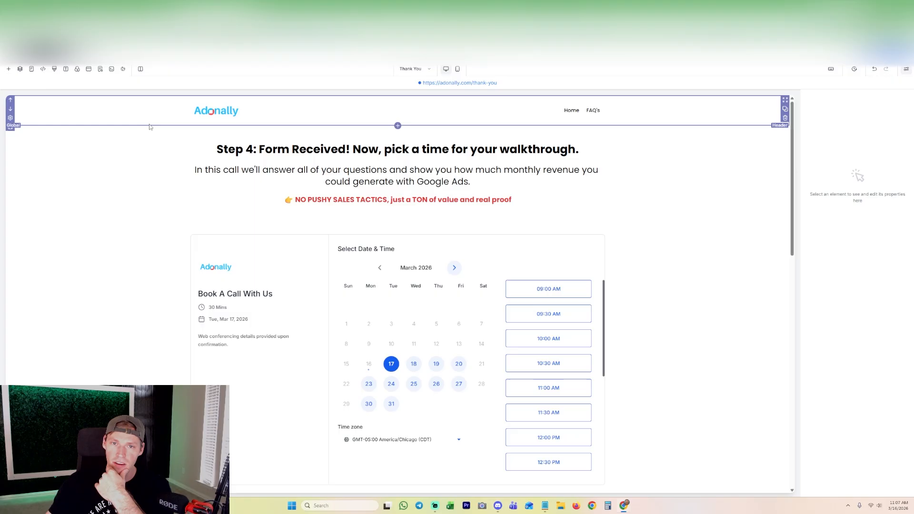
pyautogui.click(42, 69)
pyautogui.scroll(-2, 366, 314)
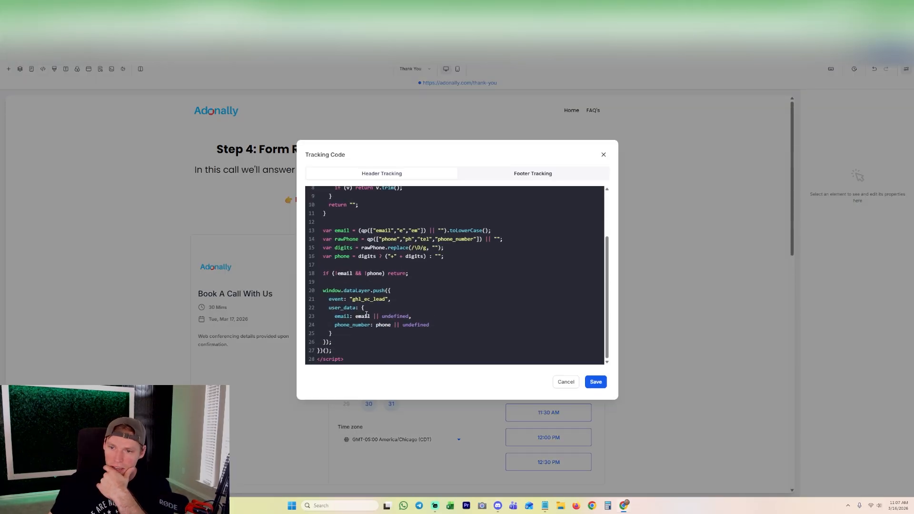
pyautogui.moveTo(388, 300); pyautogui.dragTo(329, 300)
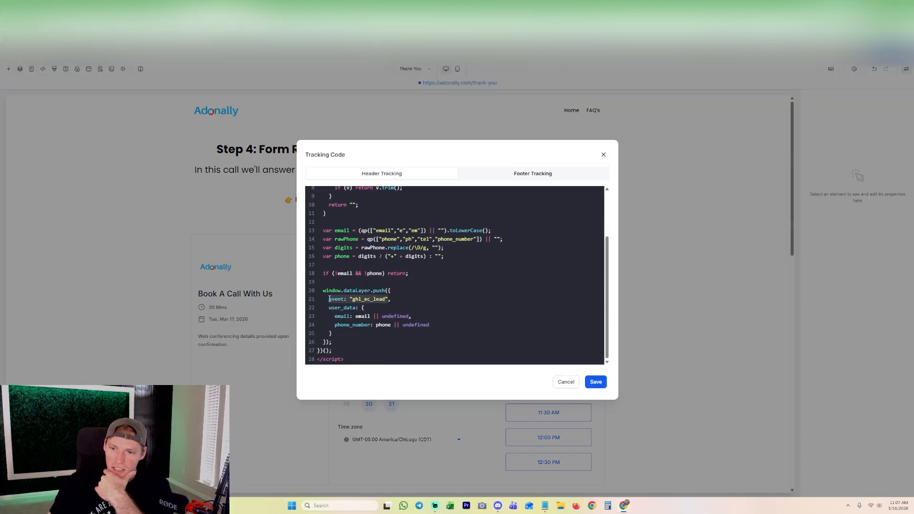
pyautogui.click(404, 303)
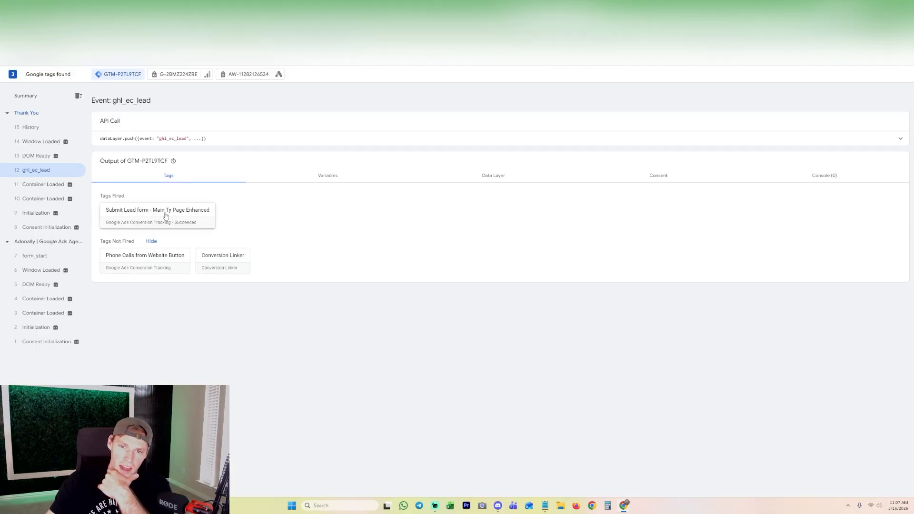
# Step: Inspect the fired Submit Lead form tag's details, then the ghl_ec_lead event's data layer values, focusing on the user_data email and phone_number
pyautogui.click(166, 216)
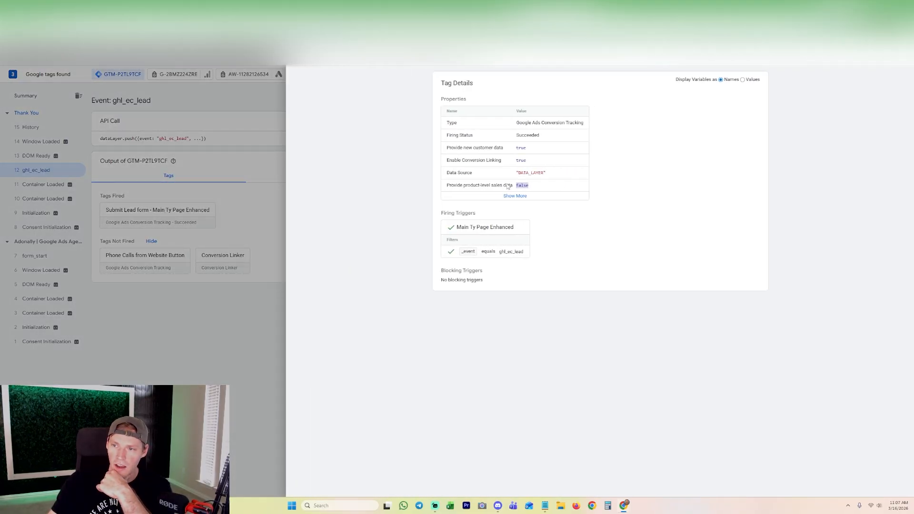
pyautogui.click(193, 286)
pyautogui.click(499, 176)
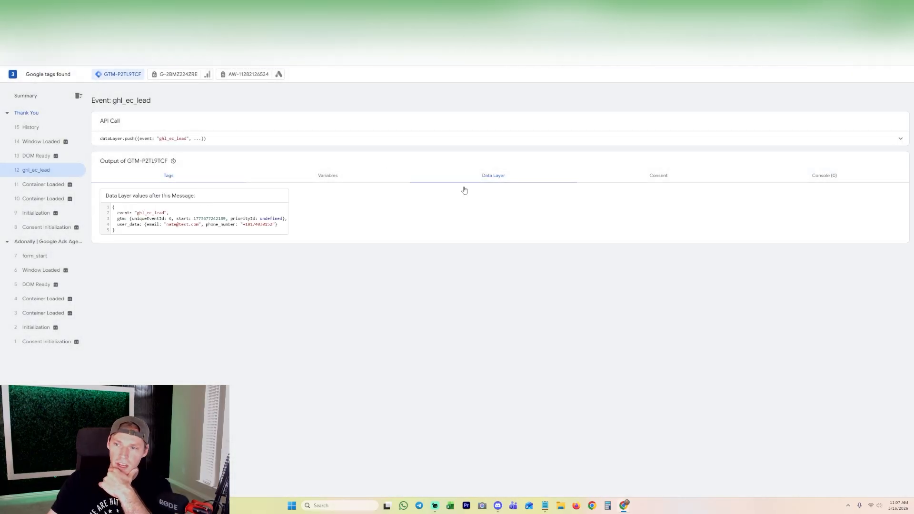
pyautogui.moveTo(116, 224); pyautogui.dragTo(147, 227)
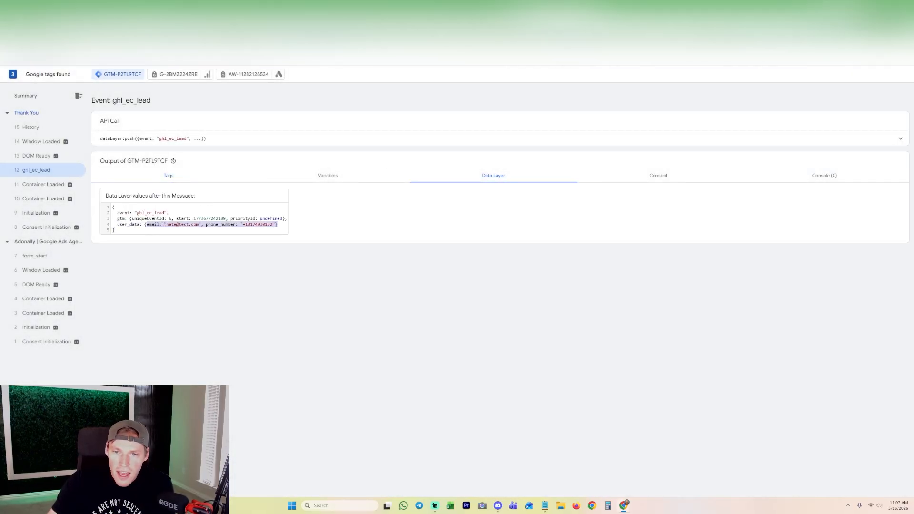
# Step: Review the email and phone parameters of the thank-you redirect URL in the survey's On Submit settings
pyautogui.click(385, 7)
pyautogui.moveTo(526, 146); pyautogui.dragTo(397, 147)
pyautogui.click(558, 149)
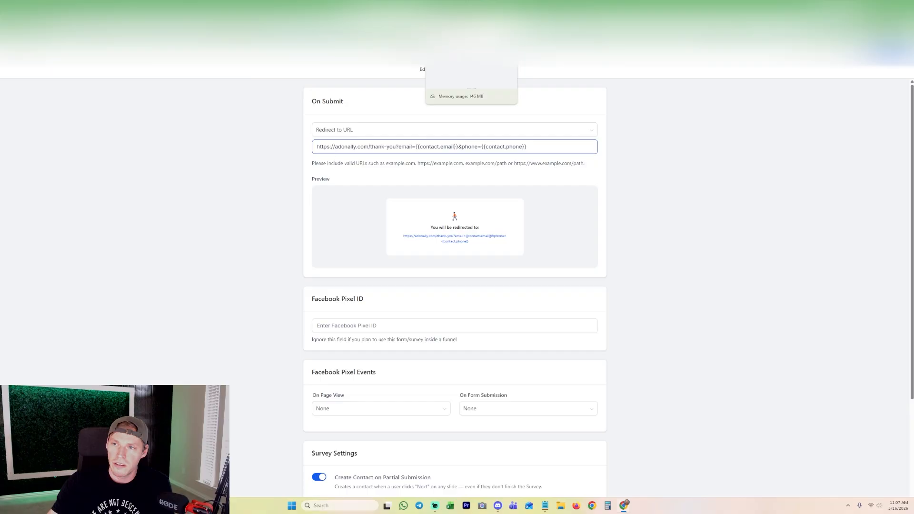
# Step: Return to Tag Assistant and re-examine the ghl_ec_lead data layer message against the redirect parameters, including its user_data line
pyautogui.click(447, 7)
pyautogui.click(496, 8)
pyautogui.click(189, 232)
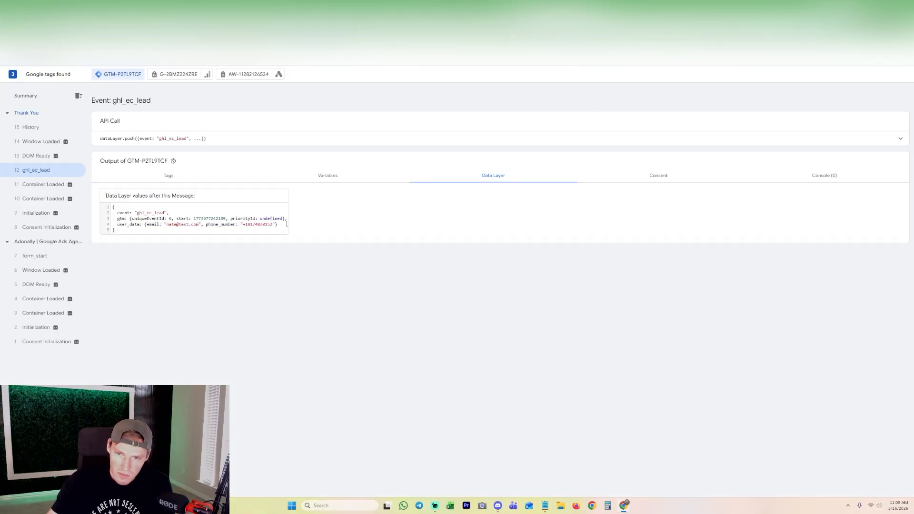
pyautogui.moveTo(287, 224); pyautogui.dragTo(117, 225)
pyautogui.click(184, 223)
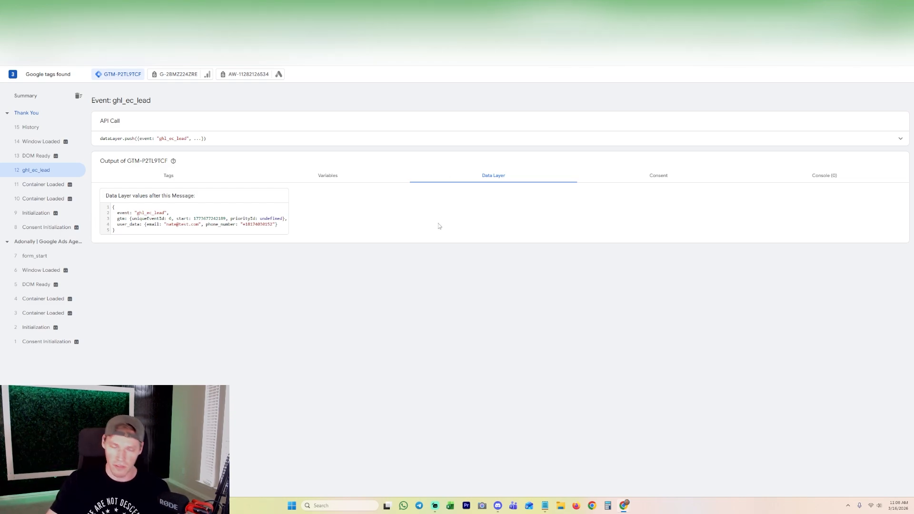
pyautogui.moveTo(278, 225); pyautogui.dragTo(112, 207)
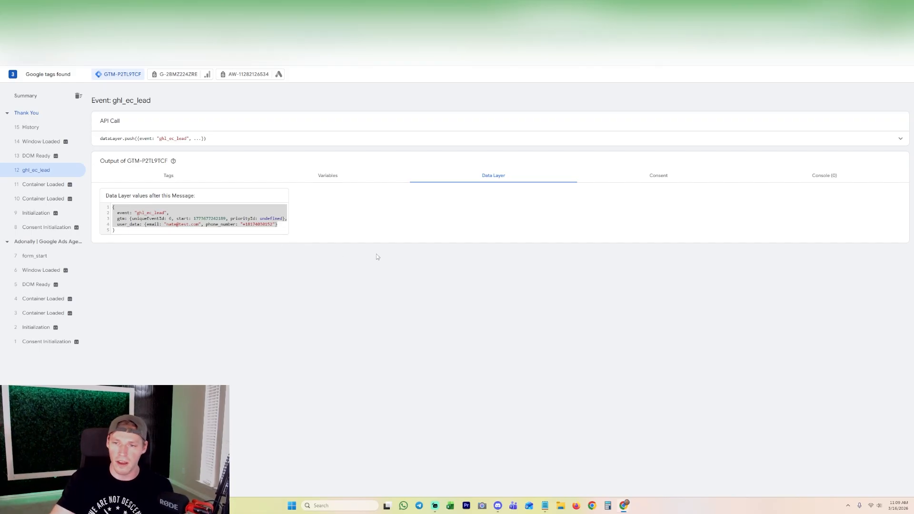
pyautogui.click(290, 234)
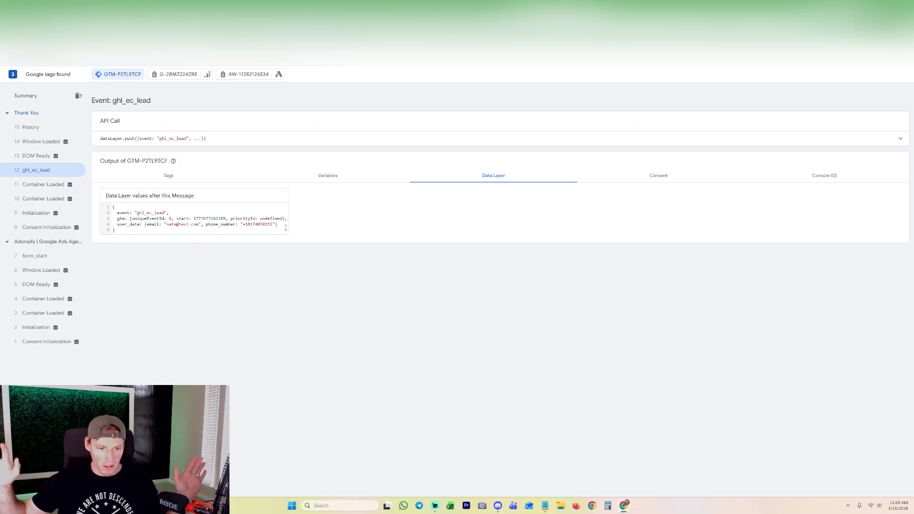